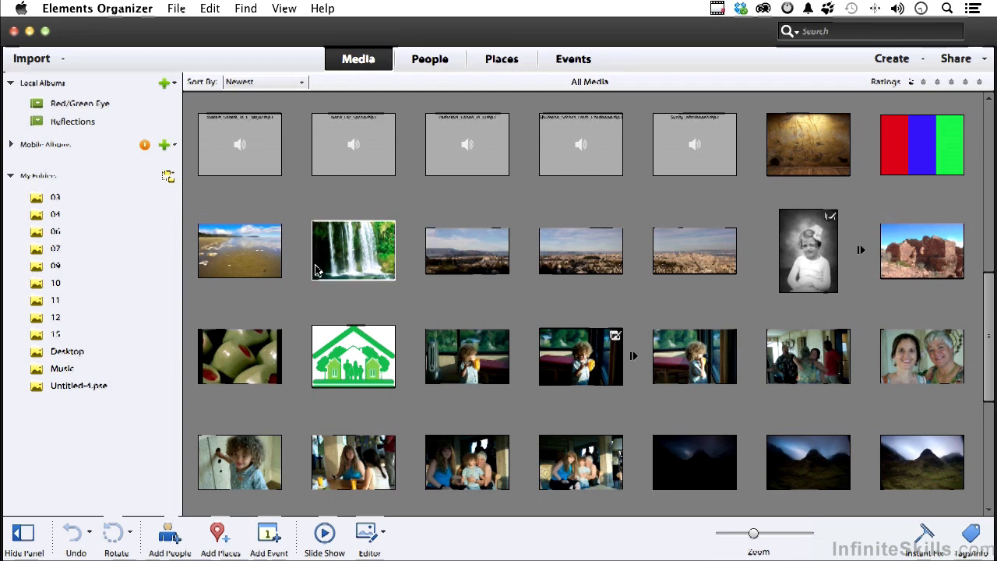
- Show folder 11's photos, preview the first landscape, and start a new greeting card project
{"action": "left_click", "coordinate": [54, 301]}
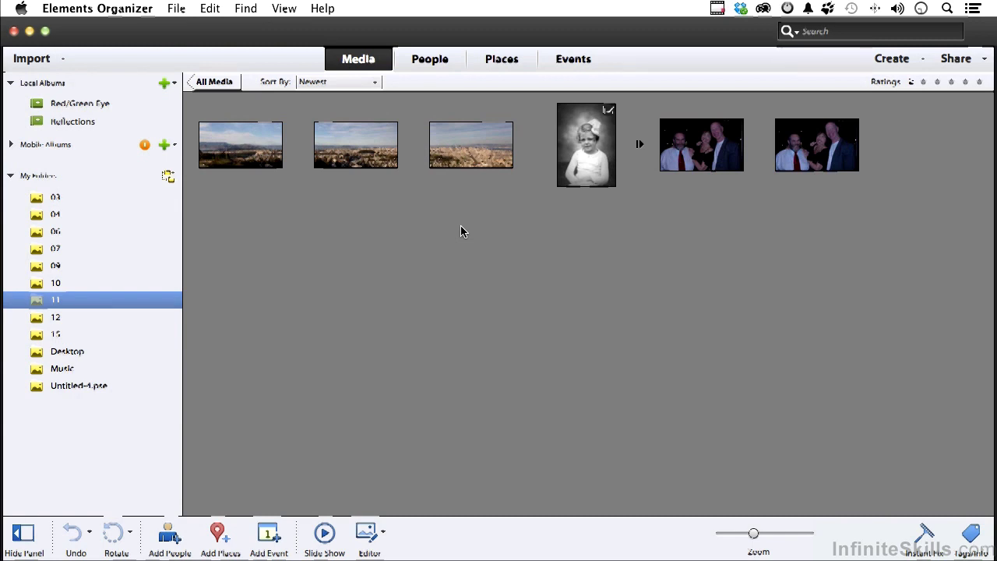
{"action": "double_click", "coordinate": [265, 152]}
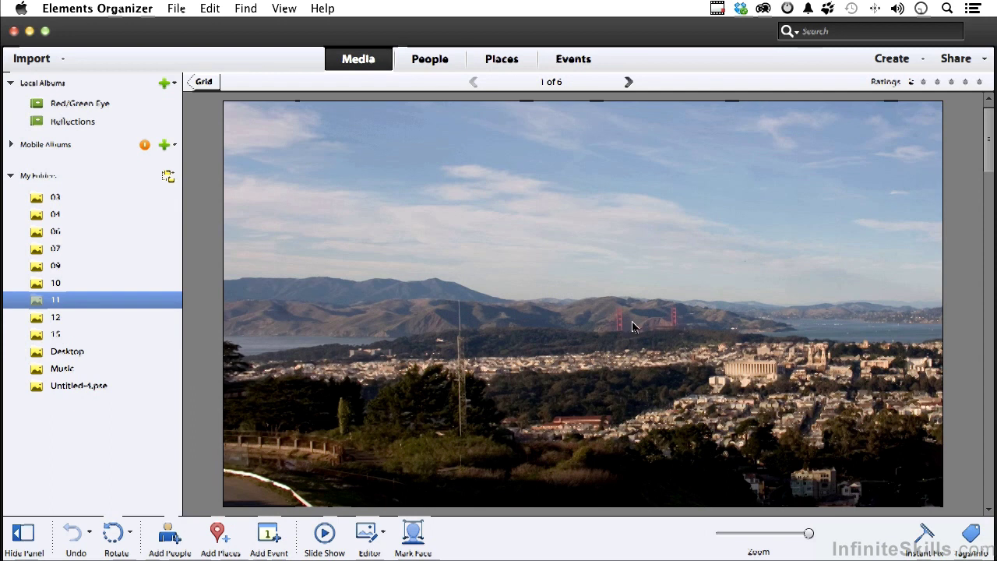
{"action": "double_click", "coordinate": [595, 301]}
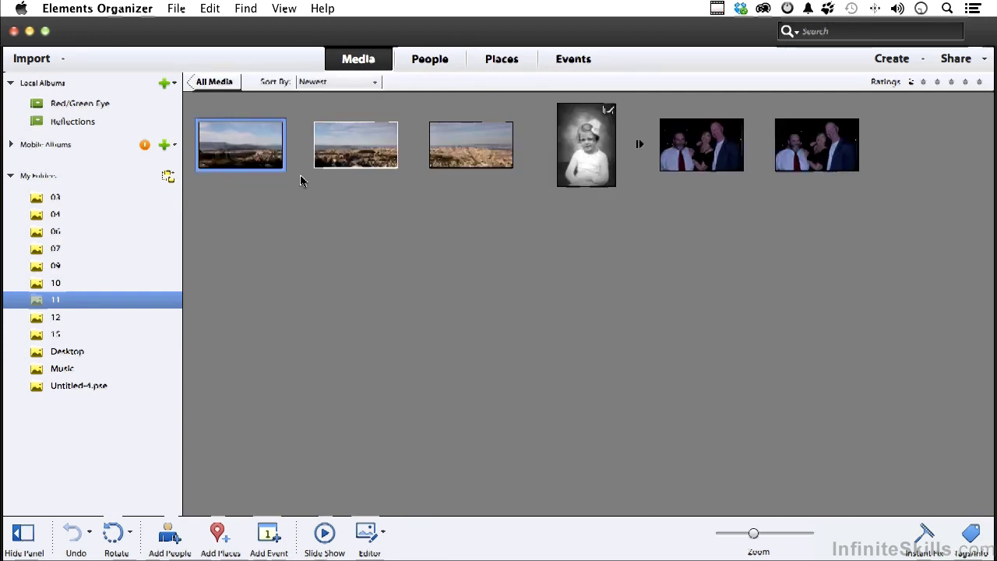
{"action": "left_click", "coordinate": [894, 62]}
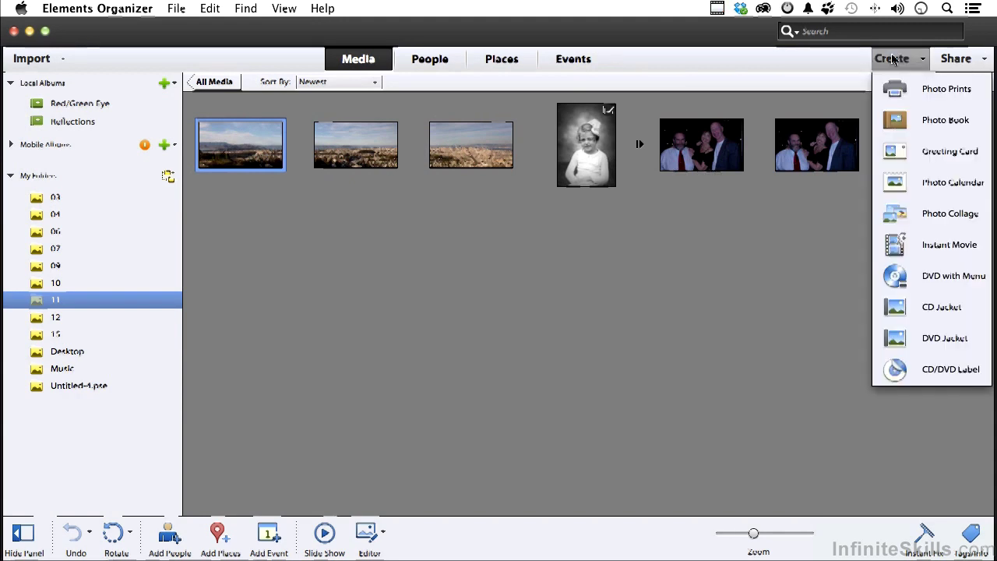
{"action": "left_click", "coordinate": [915, 156]}
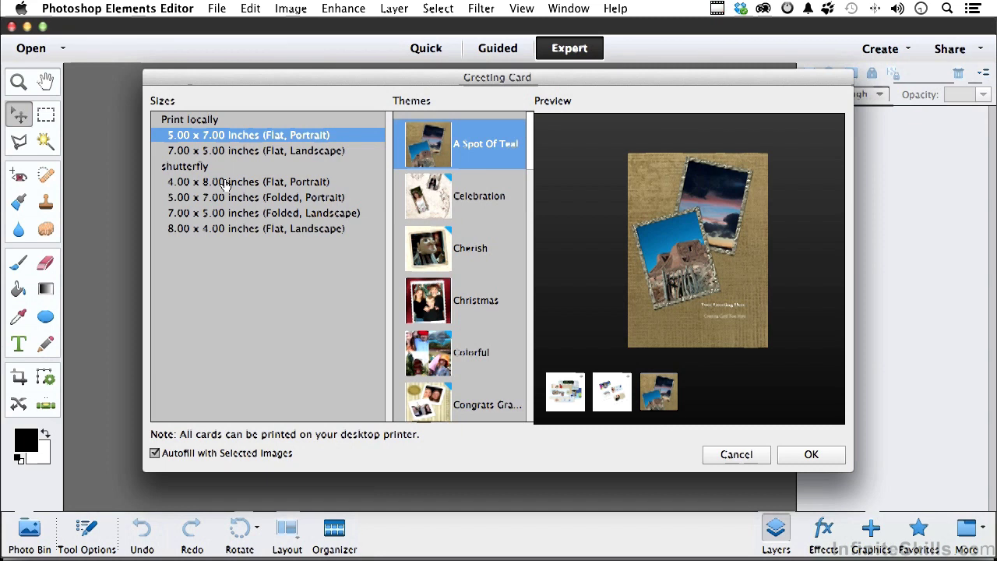
- Choose a 4.00 x 8.00 inch flat portrait card with the Trips theme and generate it
{"action": "left_click", "coordinate": [220, 182]}
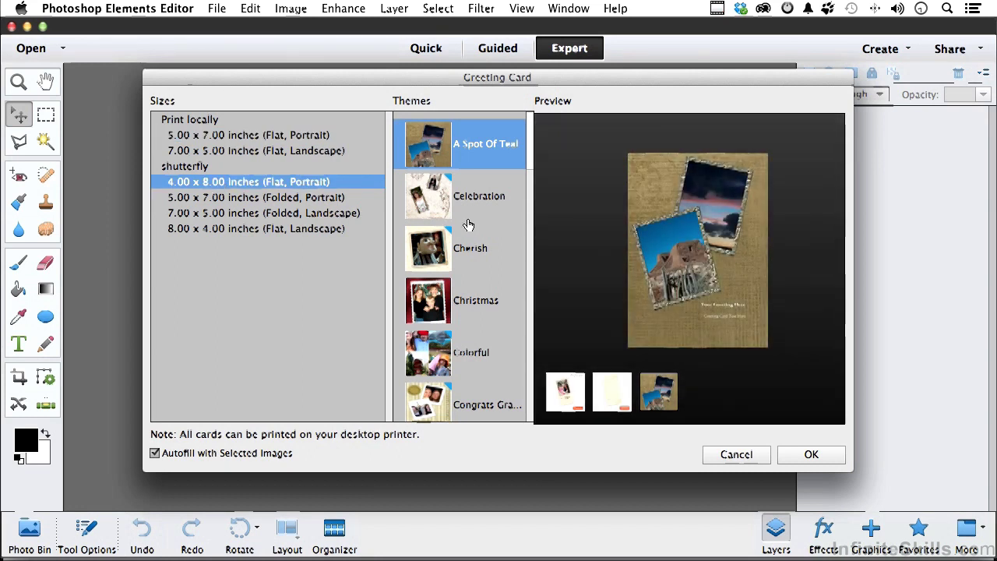
{"action": "scroll", "coordinate": [468, 225], "scroll_direction": "down", "scroll_amount": 10}
{"action": "scroll", "coordinate": [468, 225], "scroll_direction": "down", "scroll_amount": 5}
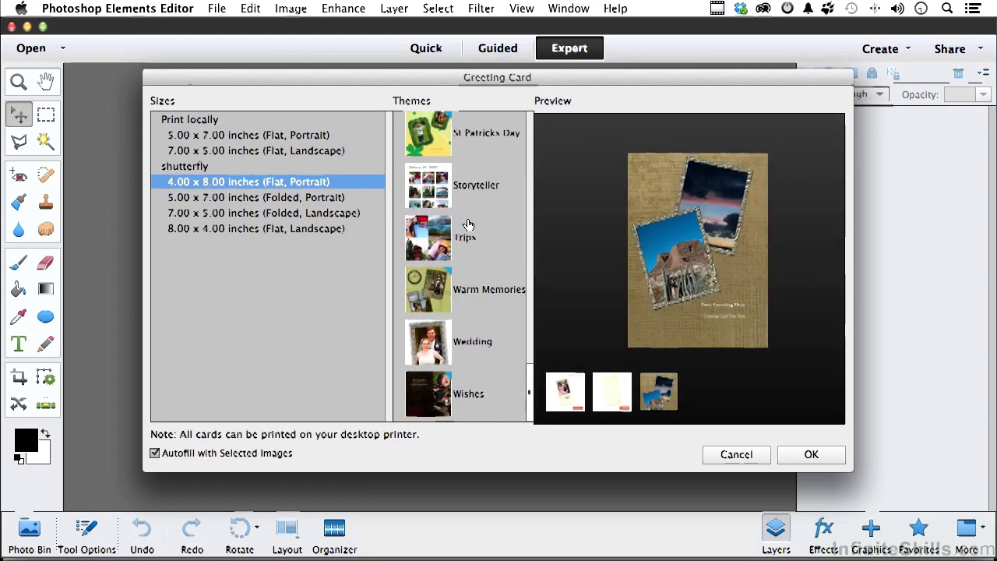
{"action": "left_click", "coordinate": [424, 242]}
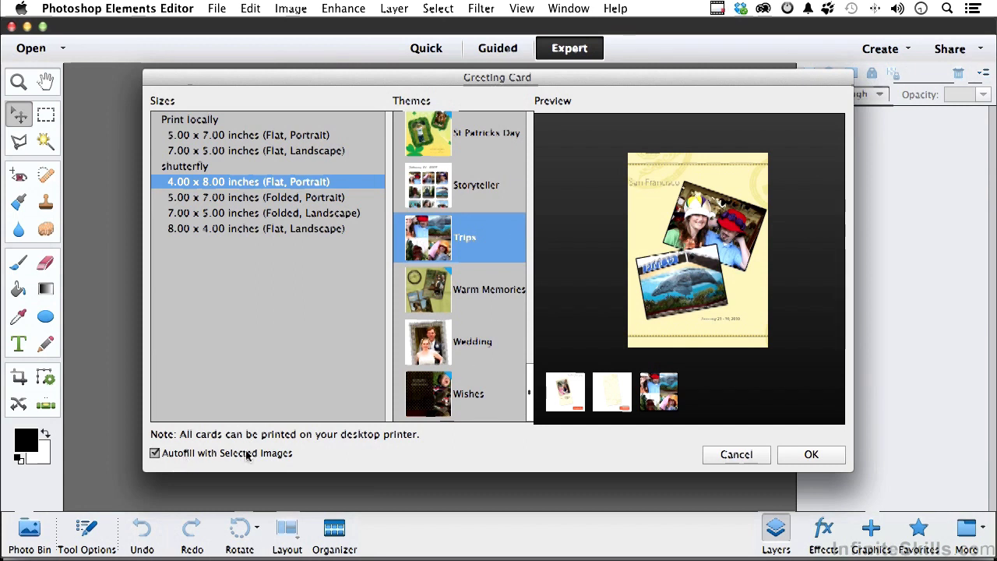
{"action": "left_click", "coordinate": [810, 455]}
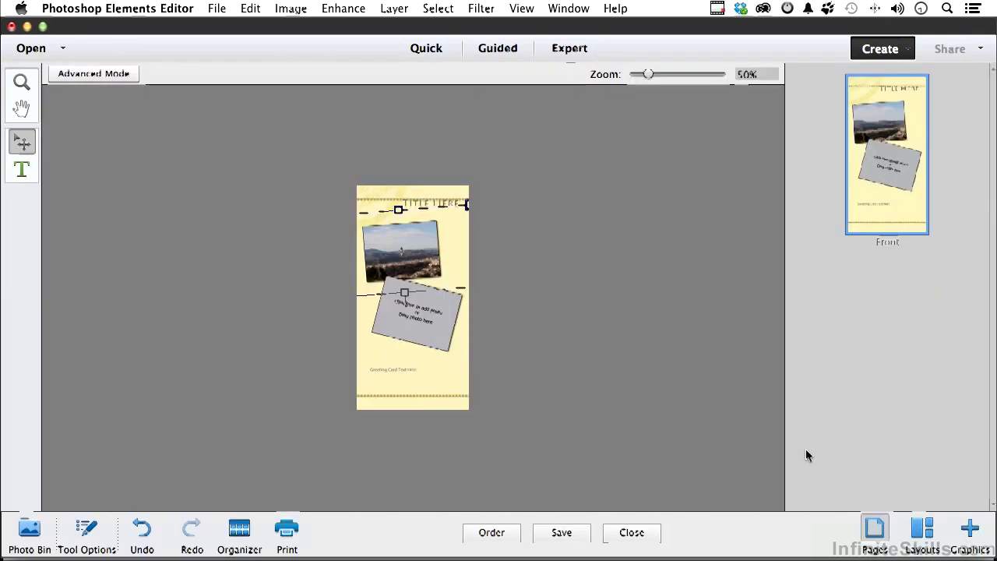
- Zoom the card to 100%, then fit the whole card page in view
{"action": "double_click", "coordinate": [20, 83]}
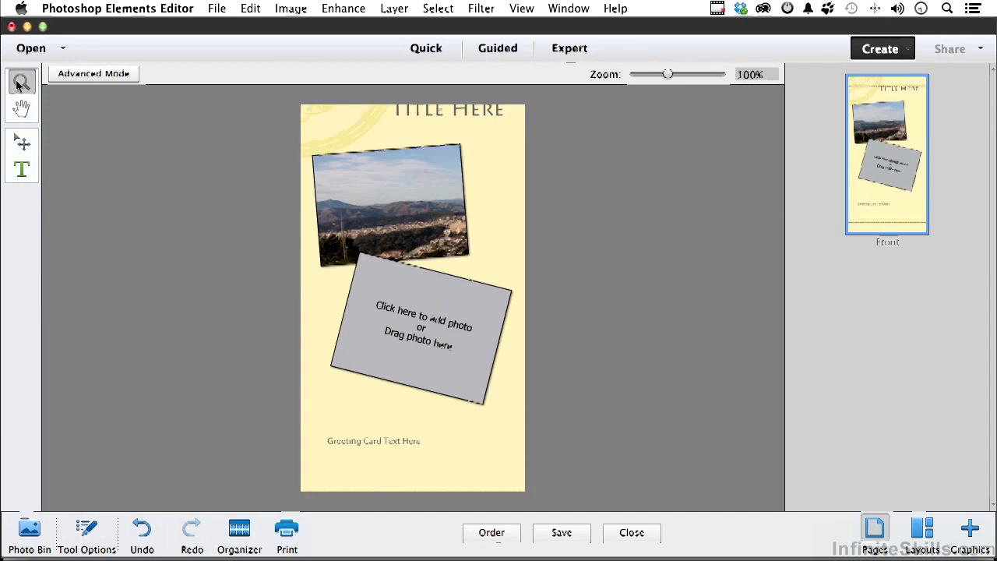
{"action": "double_click", "coordinate": [20, 109]}
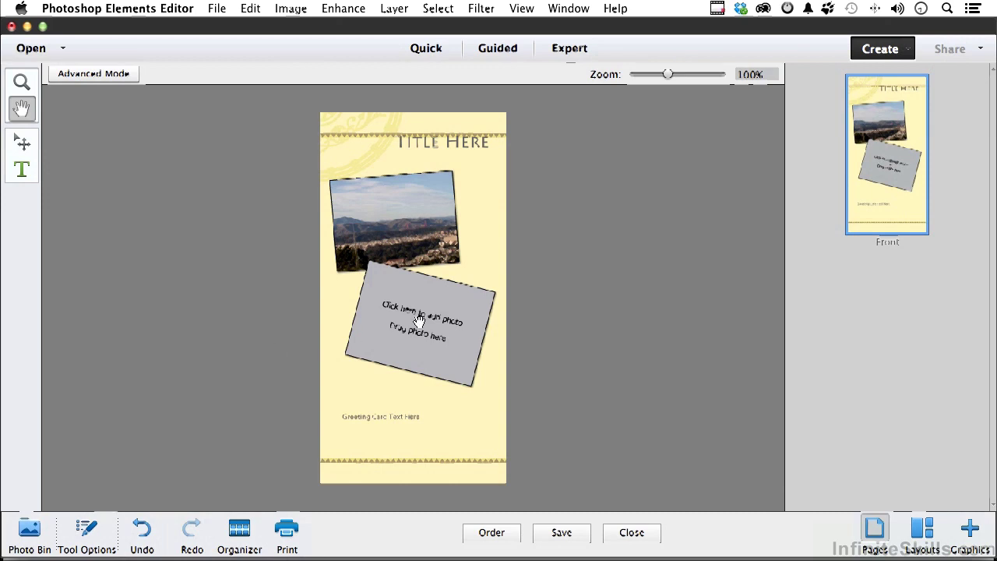
- Place Pan_2.jpg into the empty lower photo frame
{"action": "left_click", "coordinate": [22, 141]}
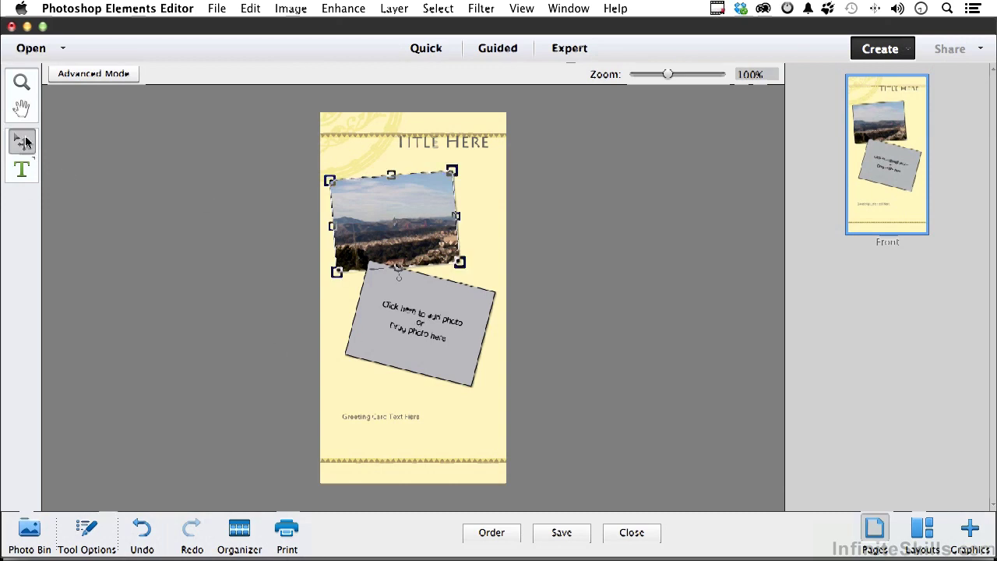
{"action": "left_click", "coordinate": [419, 324]}
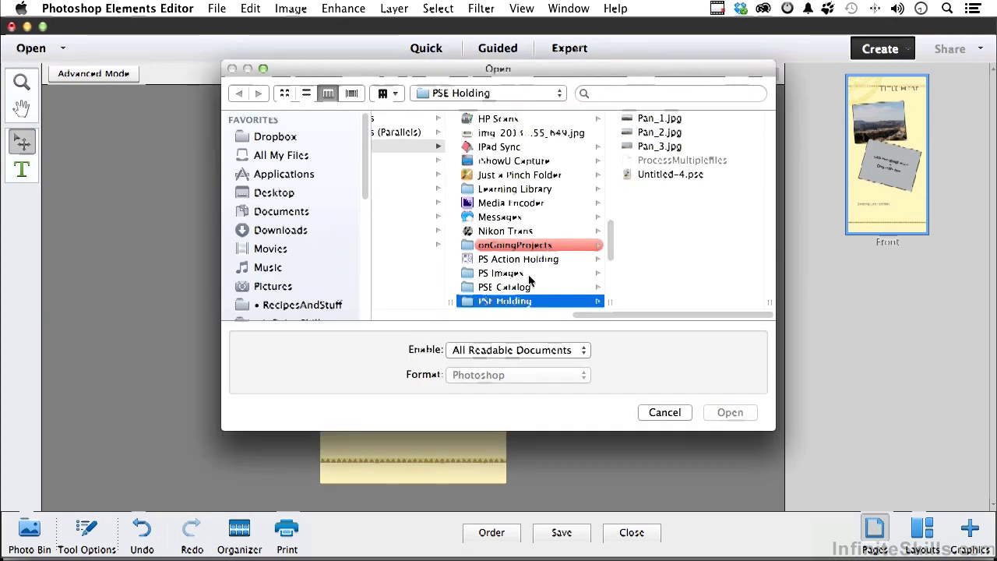
{"action": "left_click", "coordinate": [653, 131]}
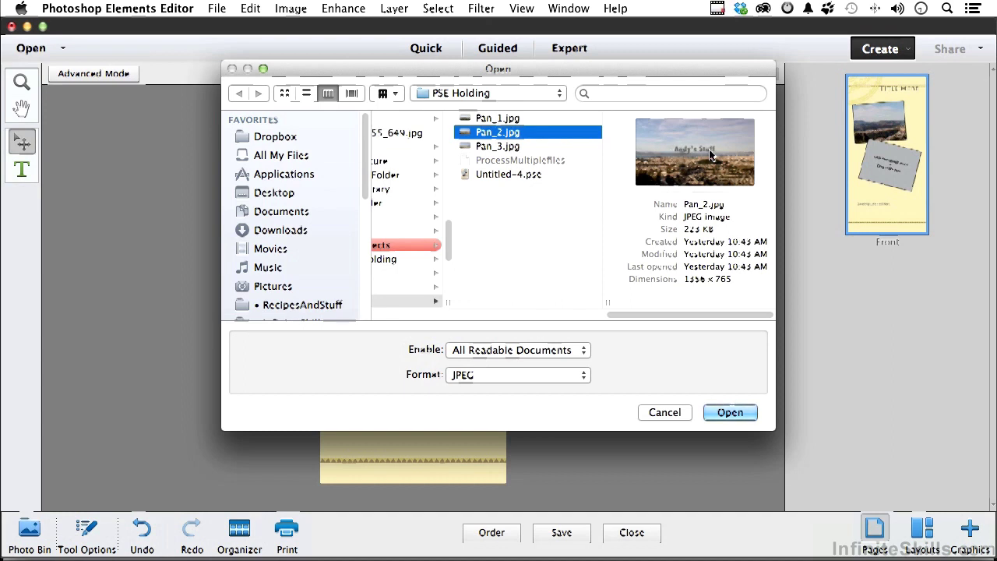
{"action": "left_click", "coordinate": [727, 413]}
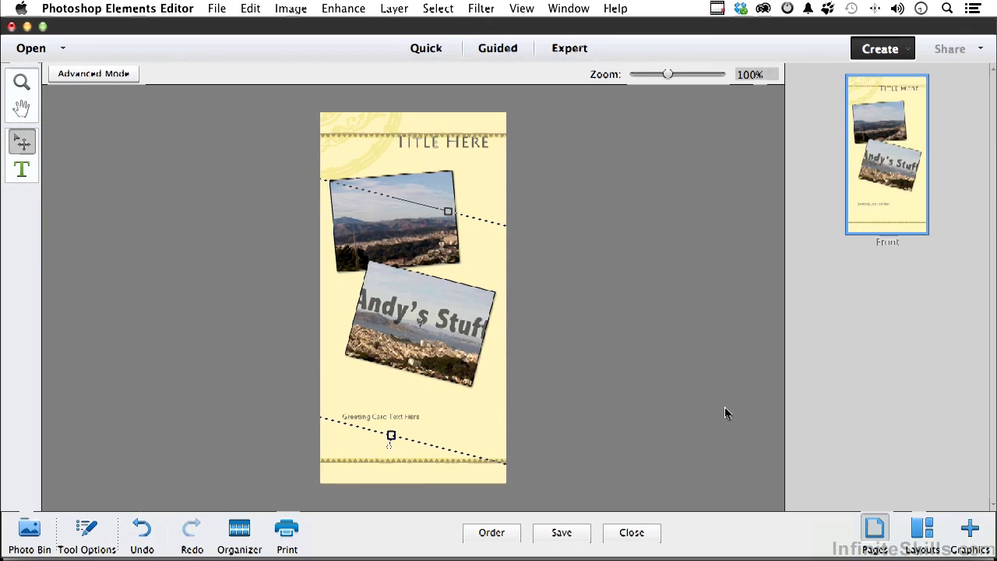
- Shrink the lower photo within its frame, trying rotations before returning it upright
{"action": "left_click", "coordinate": [445, 340]}
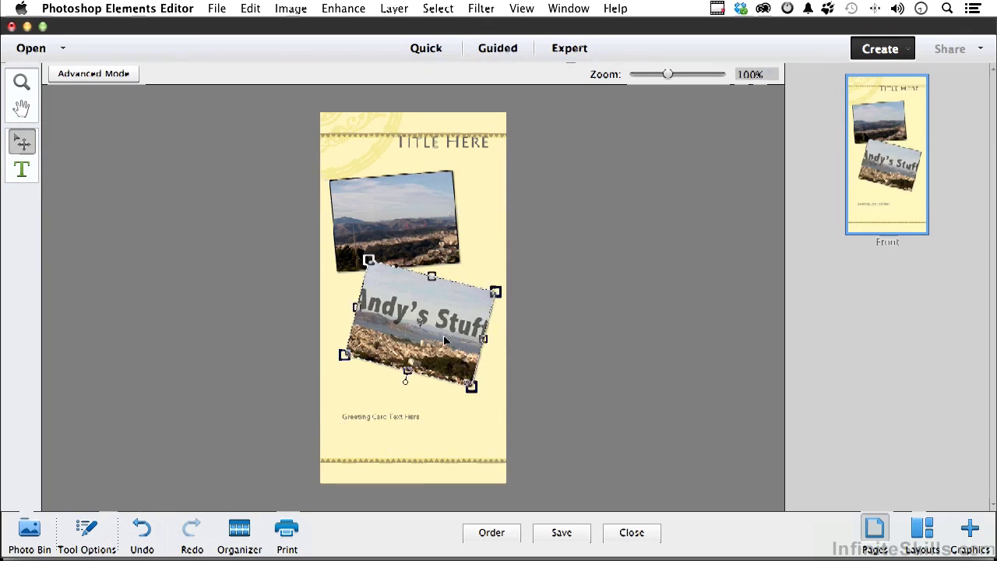
{"action": "double_click", "coordinate": [444, 336]}
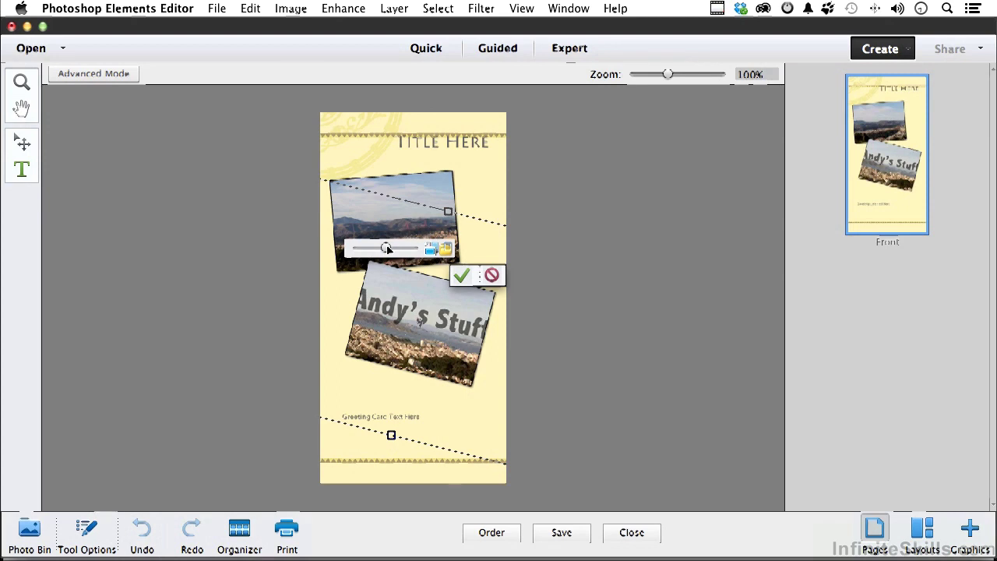
{"action": "left_click_drag", "start_coordinate": [387, 248], "coordinate": [351, 247]}
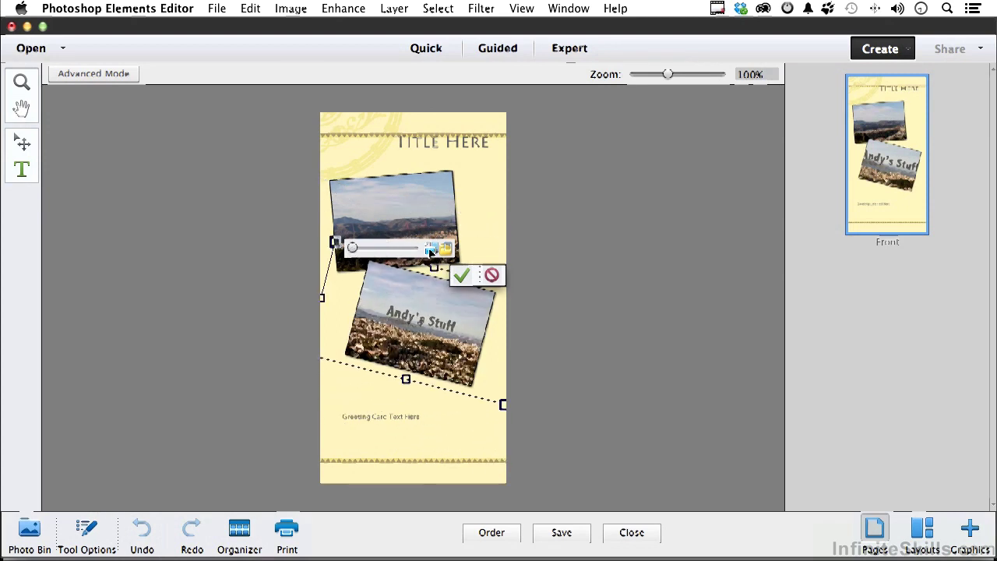
{"action": "left_click", "coordinate": [429, 250]}
{"action": "left_click", "coordinate": [429, 251]}
{"action": "left_click", "coordinate": [429, 251]}
{"action": "left_click", "coordinate": [430, 251]}
{"action": "left_click", "coordinate": [445, 250]}
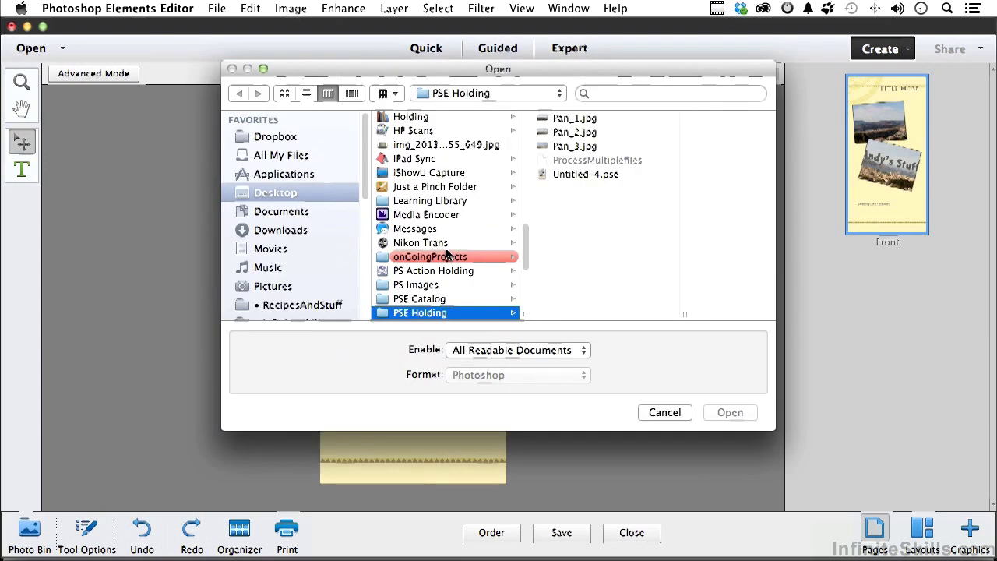
{"action": "left_click", "coordinate": [662, 412]}
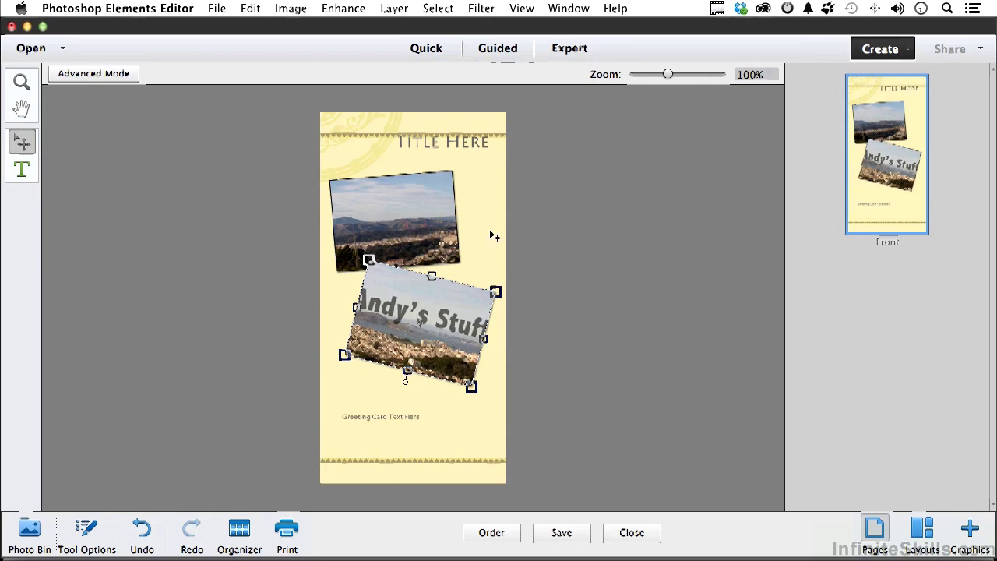
- Reframe the top photo by shrinking it and shifting it right inside its frame
{"action": "left_click", "coordinate": [405, 217]}
{"action": "double_click", "coordinate": [403, 197]}
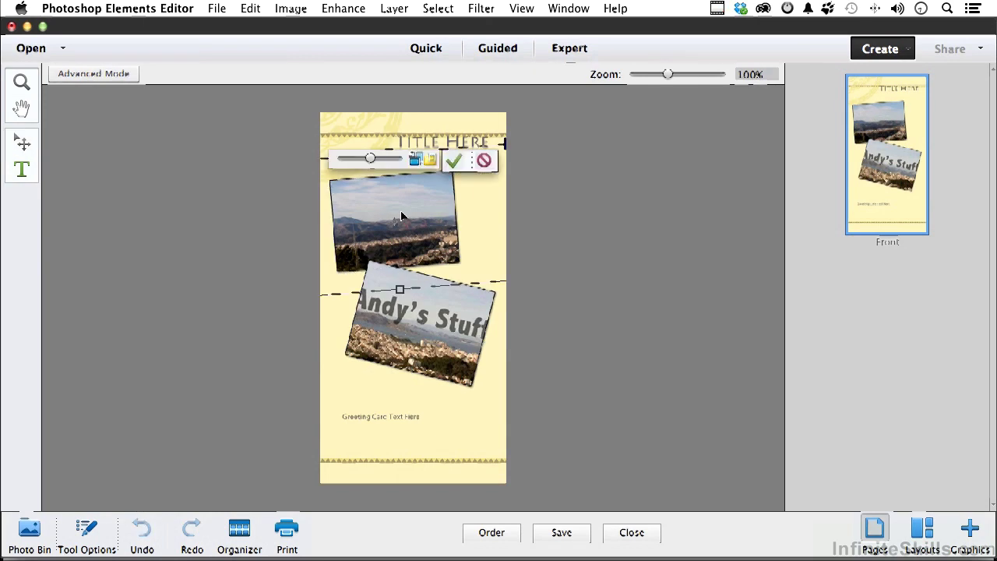
{"action": "left_click_drag", "start_coordinate": [371, 158], "coordinate": [353, 160]}
{"action": "mouse_move", "coordinate": [387, 218]}
{"action": "left_mouse_down"}
{"action": "mouse_move", "coordinate": [423, 213]}
{"action": "mouse_move", "coordinate": [375, 224]}
{"action": "left_mouse_up"}
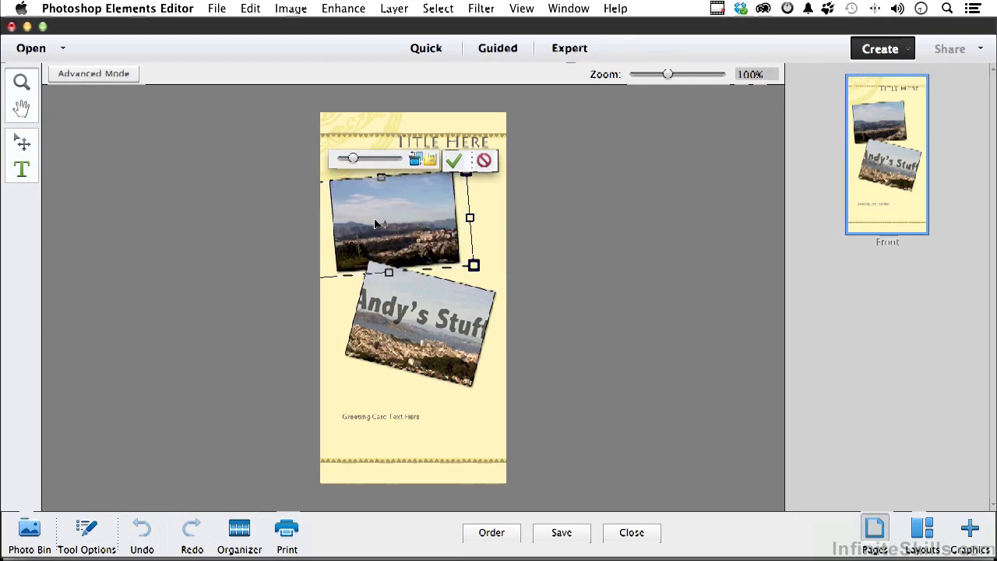
{"action": "left_click", "coordinate": [453, 160]}
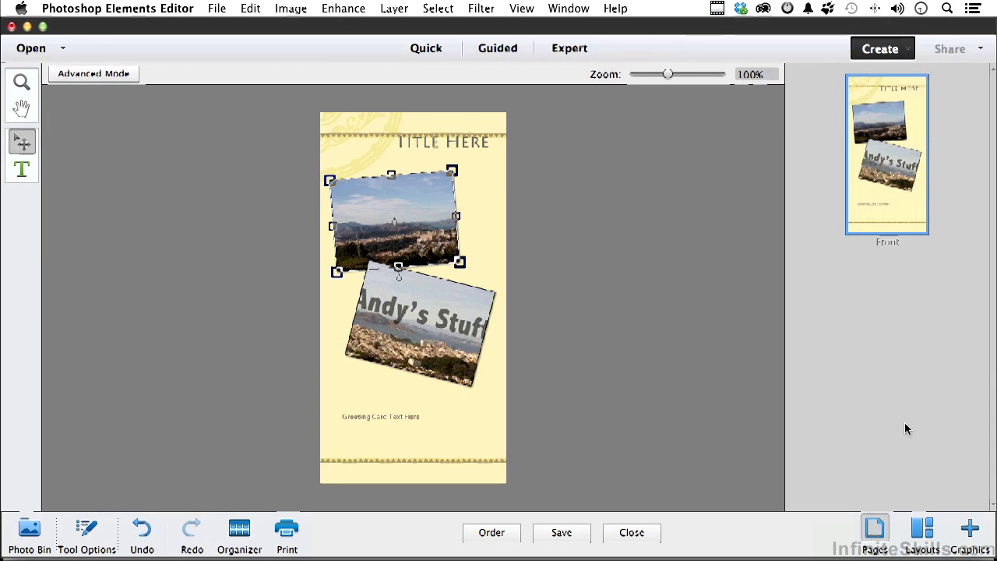
- Try a three-photo layout, then settle on a two-photo layout with title
{"action": "left_click", "coordinate": [921, 531]}
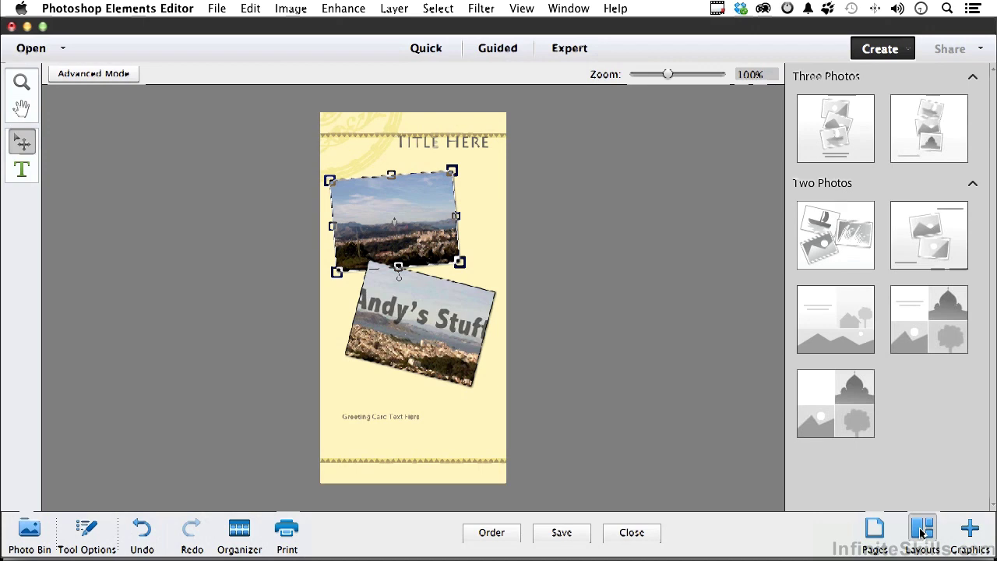
{"action": "double_click", "coordinate": [834, 126]}
{"action": "double_click", "coordinate": [926, 257]}
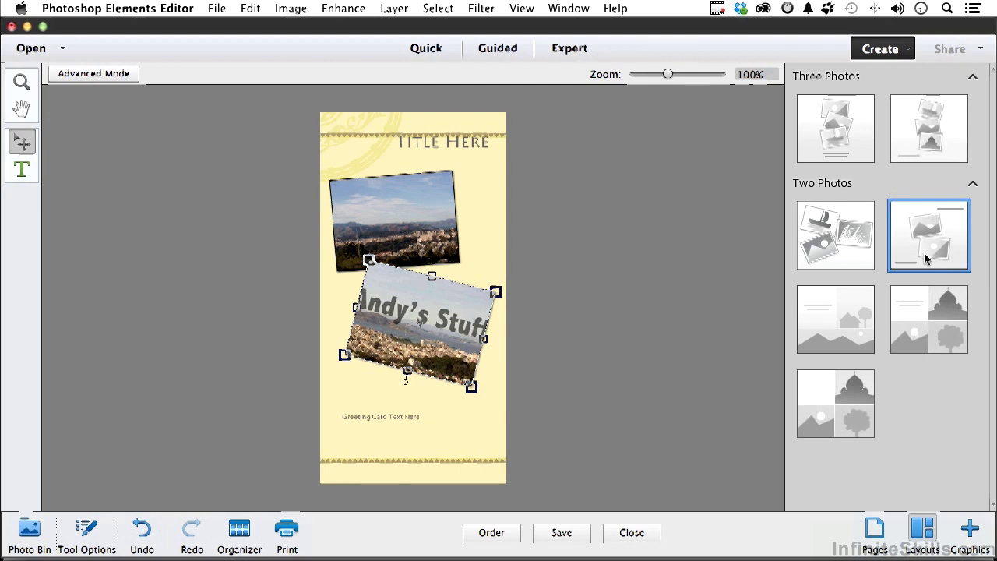
- Apply the North America Map background from the Graphics library
{"action": "left_click", "coordinate": [970, 532]}
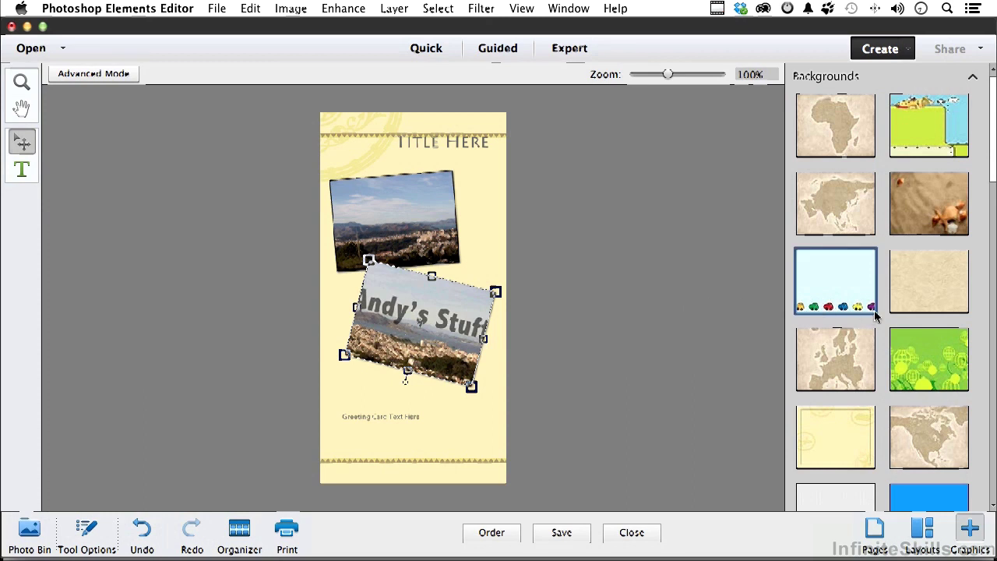
{"action": "scroll", "coordinate": [872, 265], "scroll_direction": "down", "scroll_amount": 2}
{"action": "scroll", "coordinate": [872, 268], "scroll_direction": "down", "scroll_amount": 2}
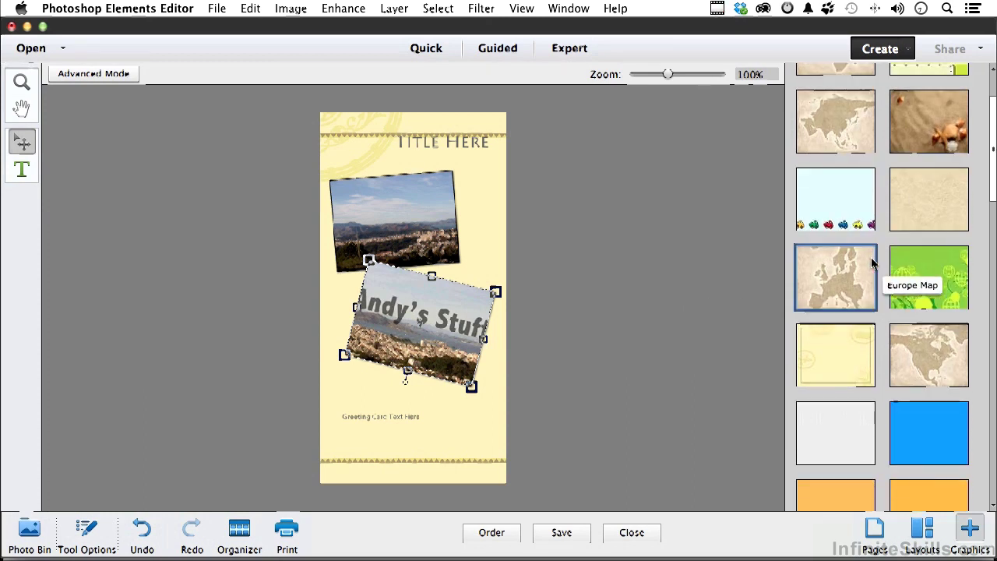
{"action": "double_click", "coordinate": [924, 348]}
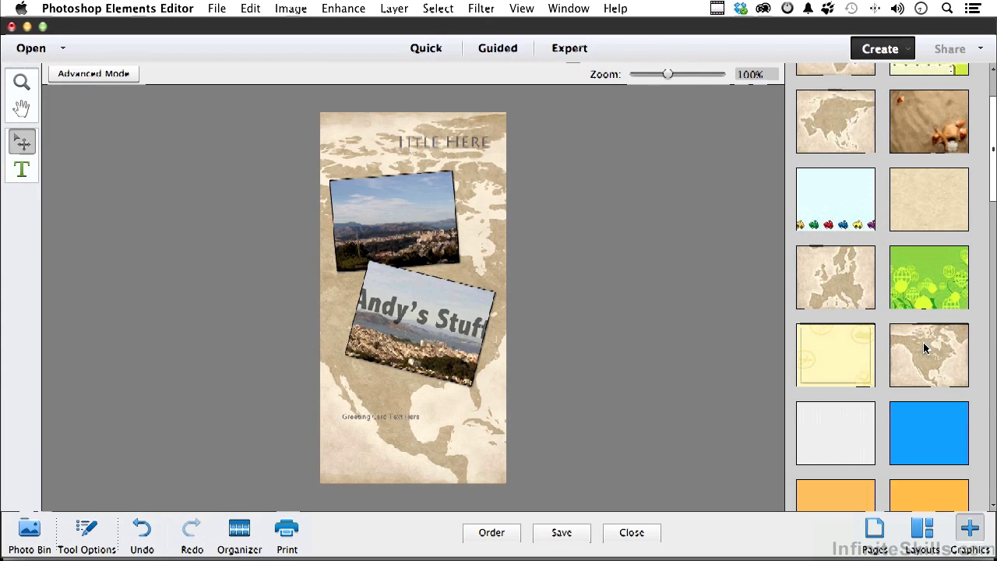
{"action": "scroll", "coordinate": [925, 348], "scroll_direction": "down", "scroll_amount": 10}
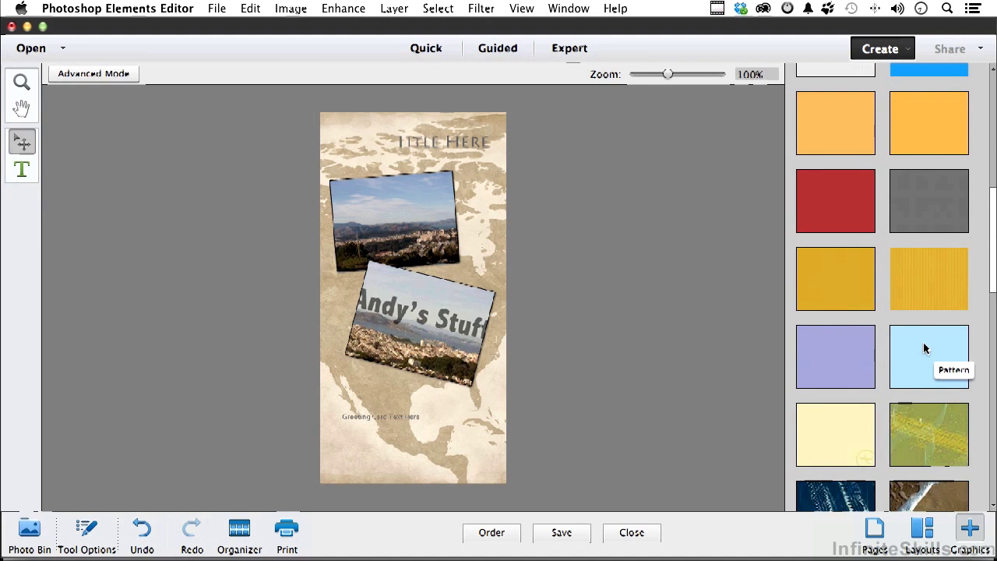
- Wrap the lower and top San Francisco photos in the Stamp 1 perforated frame
{"action": "scroll", "coordinate": [924, 348], "scroll_direction": "down", "scroll_amount": 10}
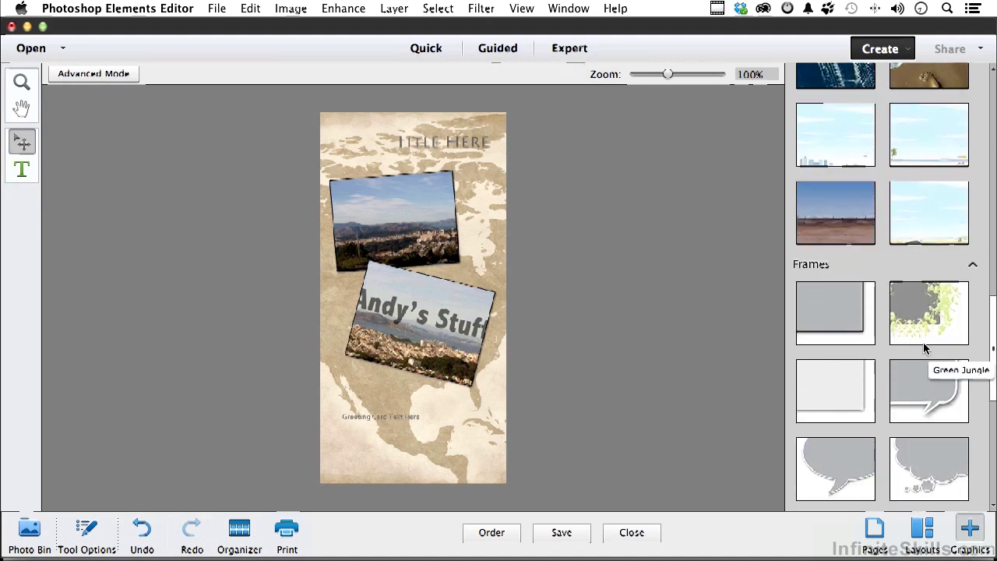
{"action": "scroll", "coordinate": [803, 372], "scroll_direction": "down", "scroll_amount": 2}
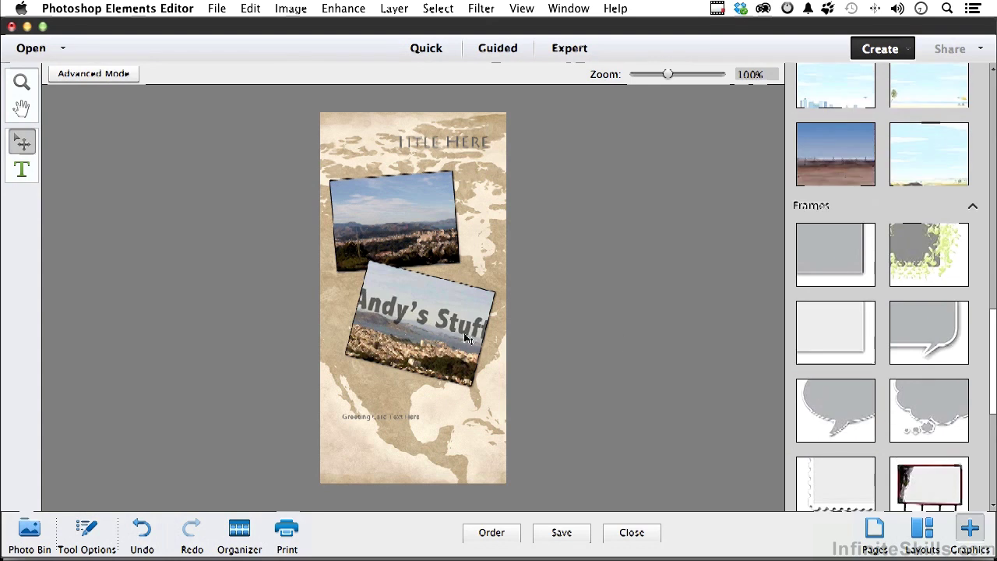
{"action": "left_click", "coordinate": [409, 315]}
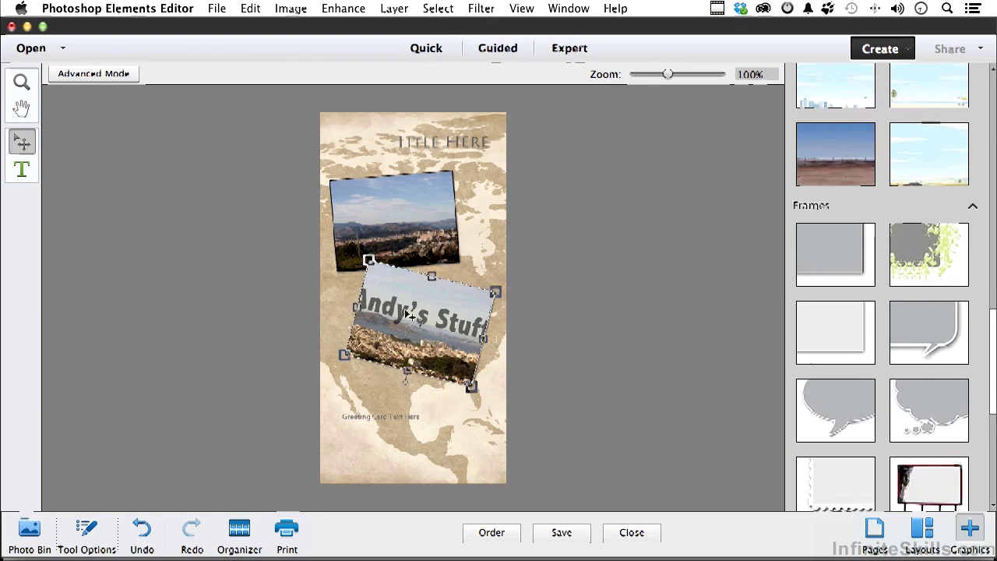
{"action": "scroll", "coordinate": [831, 473], "scroll_direction": "down", "scroll_amount": 1}
{"action": "double_click", "coordinate": [833, 467]}
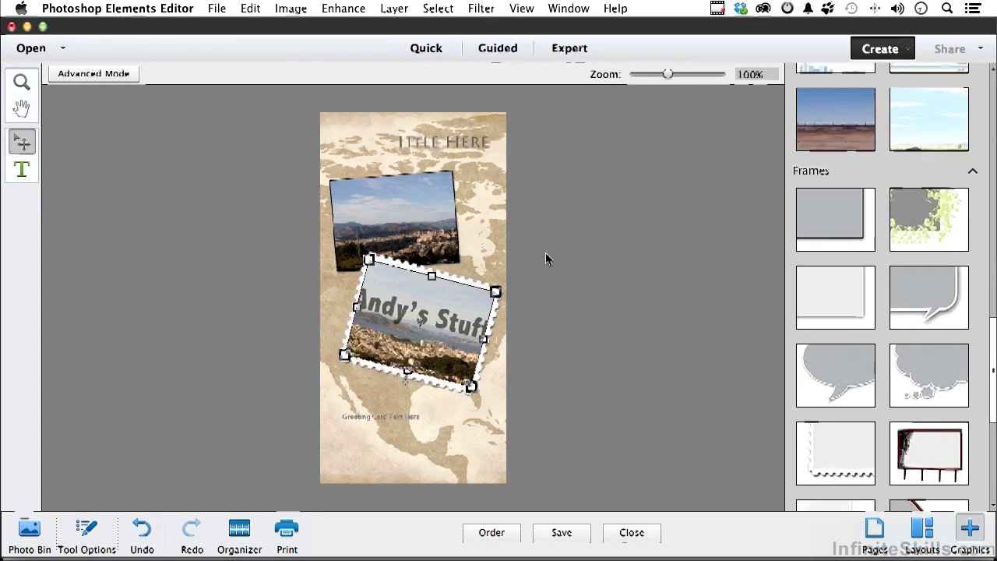
{"action": "left_click", "coordinate": [401, 224]}
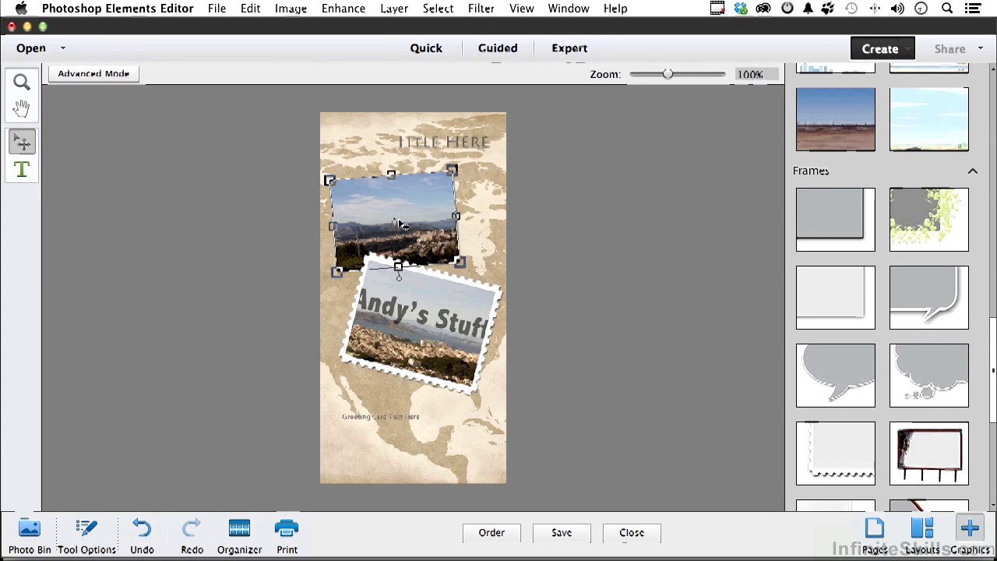
{"action": "double_click", "coordinate": [863, 458]}
{"action": "scroll", "coordinate": [863, 458], "scroll_direction": "down", "scroll_amount": 5}
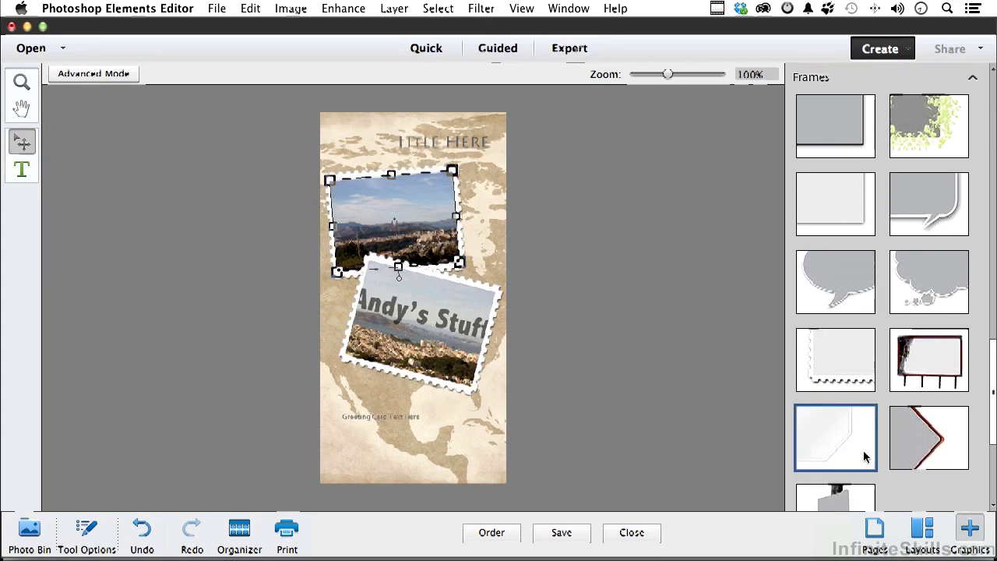
- Add the Maps graphic, shrink it, and move it to the card's bottom-right corner
{"action": "scroll", "coordinate": [863, 458], "scroll_direction": "down", "scroll_amount": 4}
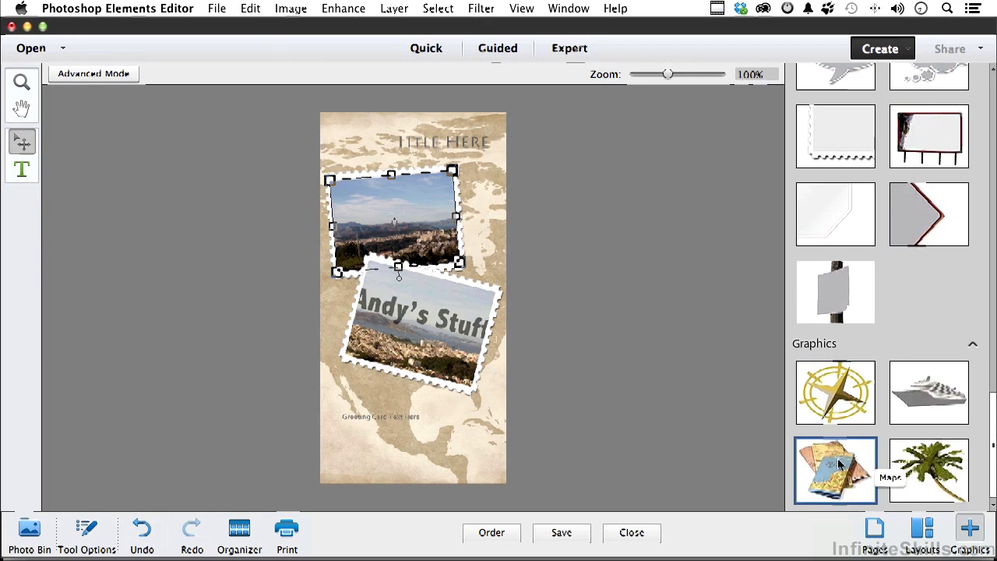
{"action": "left_click_drag", "start_coordinate": [839, 463], "coordinate": [458, 446]}
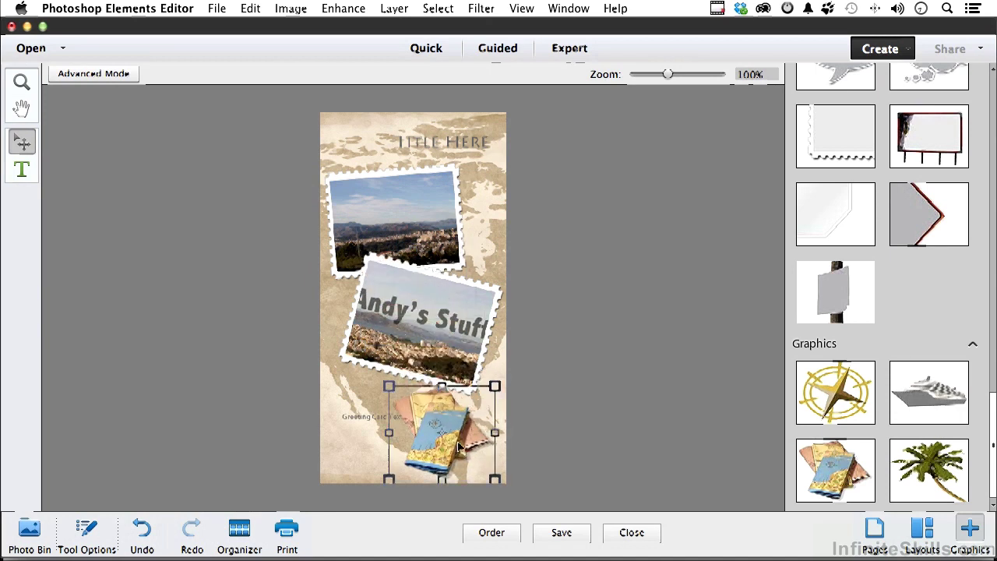
{"action": "left_click_drag", "start_coordinate": [494, 479], "coordinate": [465, 483]}
{"action": "left_click", "coordinate": [404, 472]}
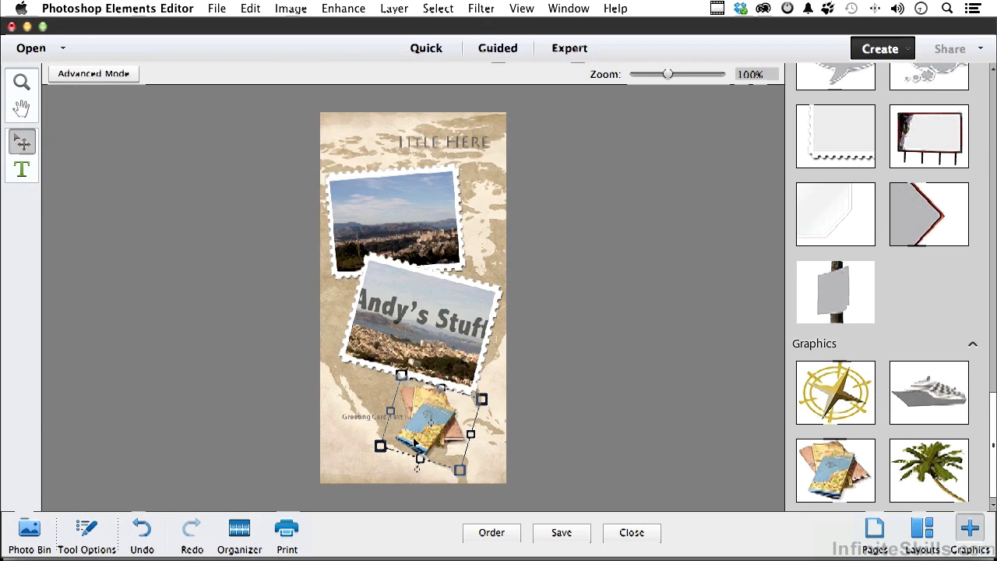
{"action": "left_click_drag", "start_coordinate": [431, 436], "coordinate": [466, 453]}
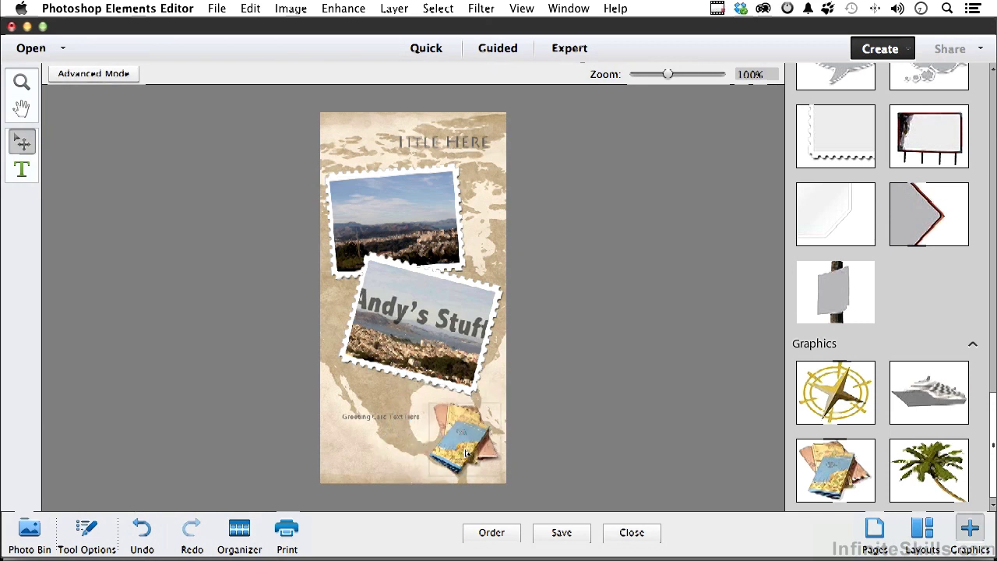
- Add the compass graphic, shrink it, and place it beside the title near the top photo
{"action": "double_click", "coordinate": [883, 413]}
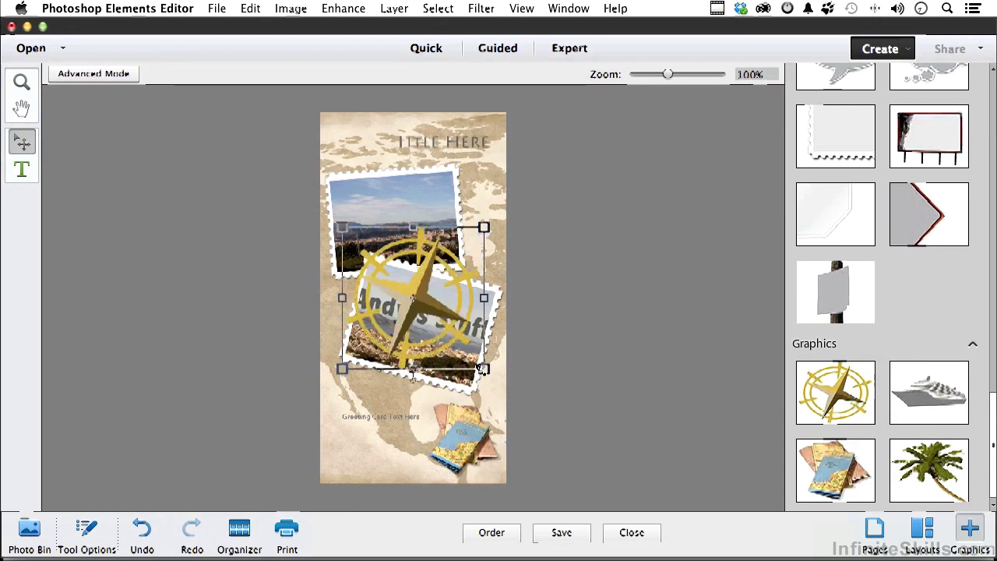
{"action": "left_click_drag", "start_coordinate": [484, 368], "coordinate": [394, 281]}
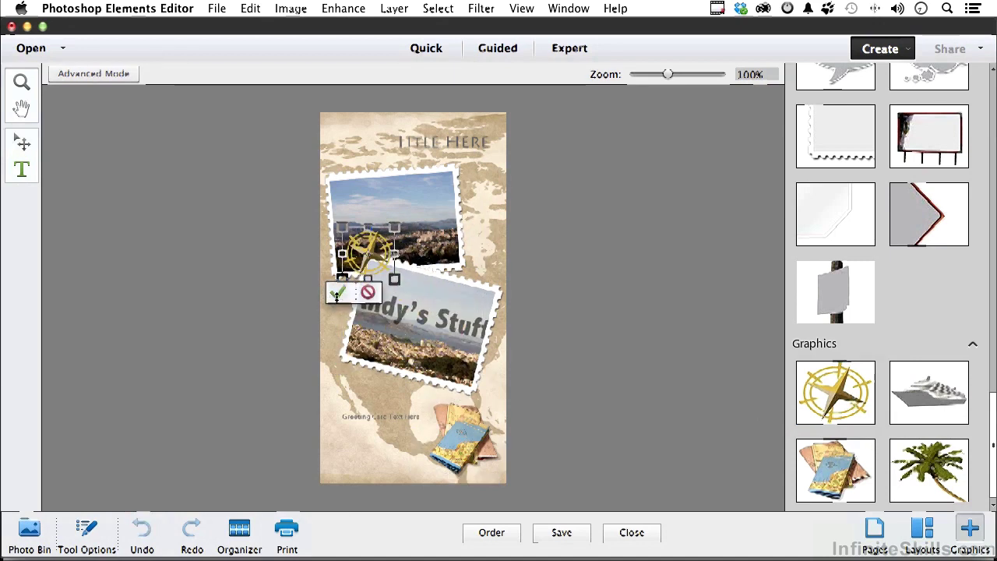
{"action": "left_click", "coordinate": [338, 293]}
{"action": "left_click_drag", "start_coordinate": [369, 257], "coordinate": [467, 189]}
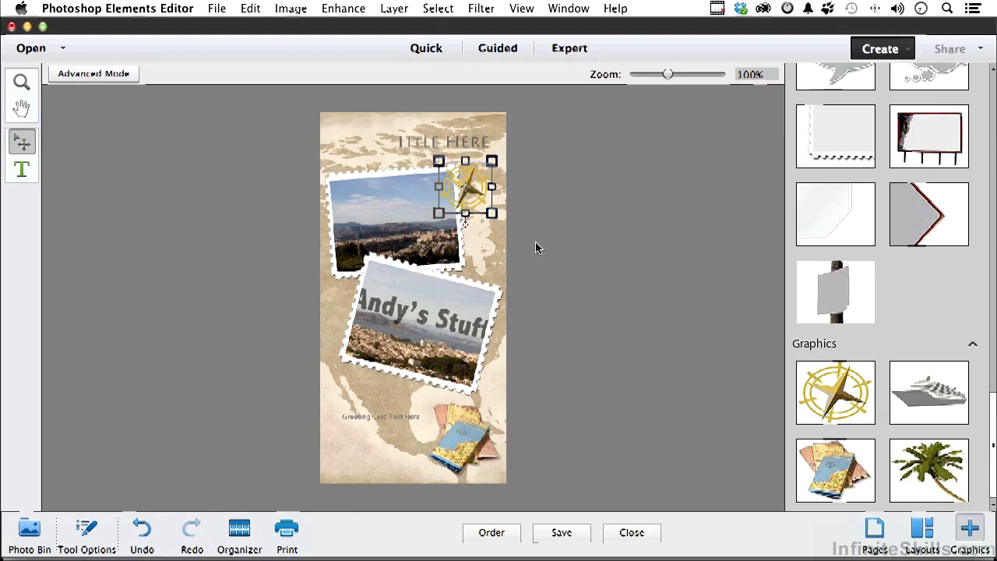
{"action": "left_click", "coordinate": [492, 255]}
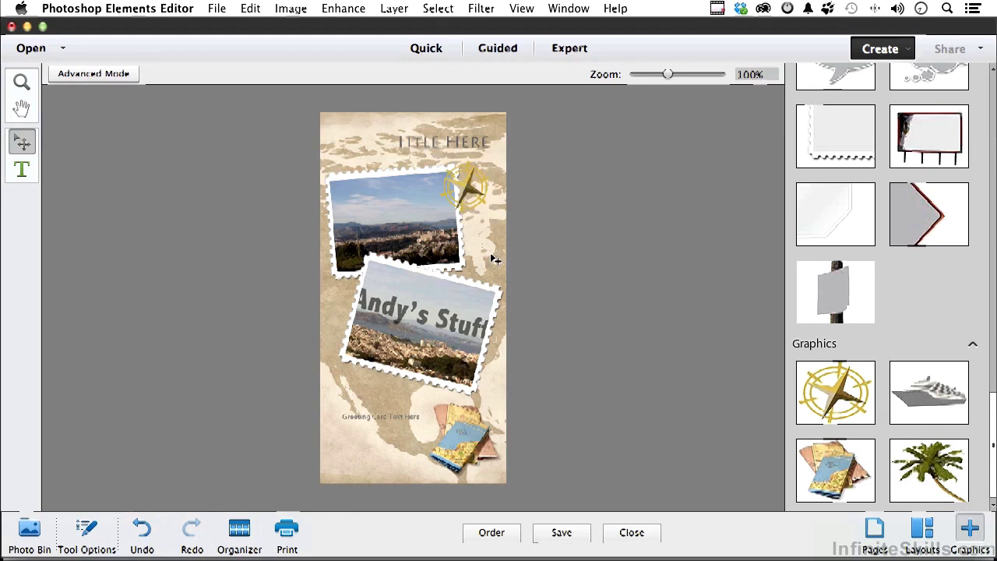
{"action": "double_click", "coordinate": [437, 147]}
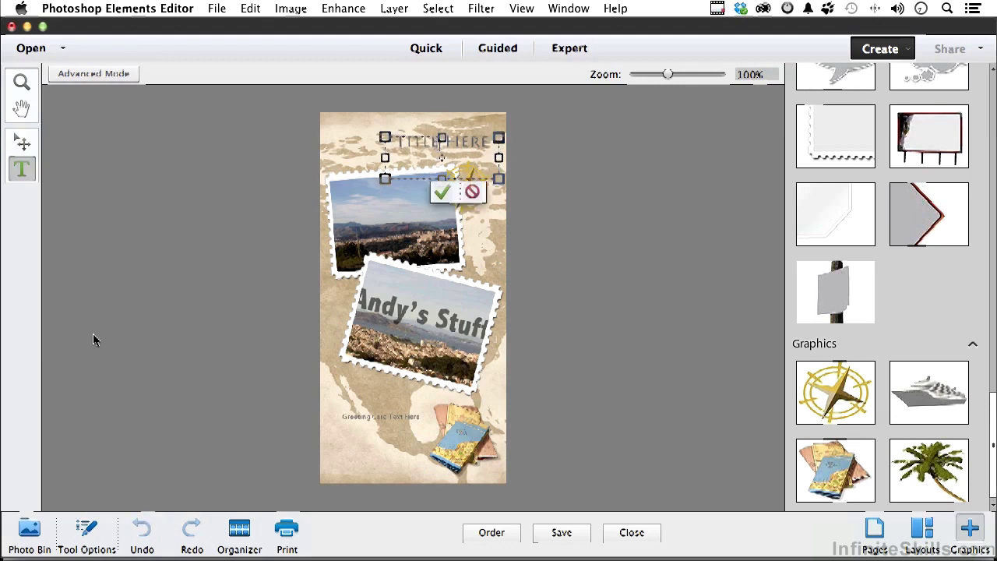
{"action": "left_click", "coordinate": [86, 531]}
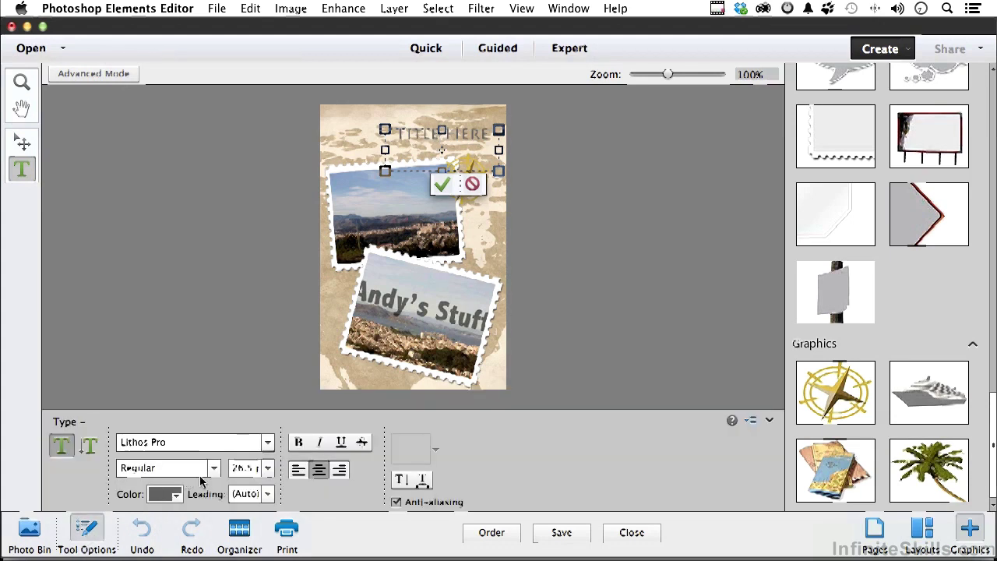
{"action": "left_click", "coordinate": [95, 536]}
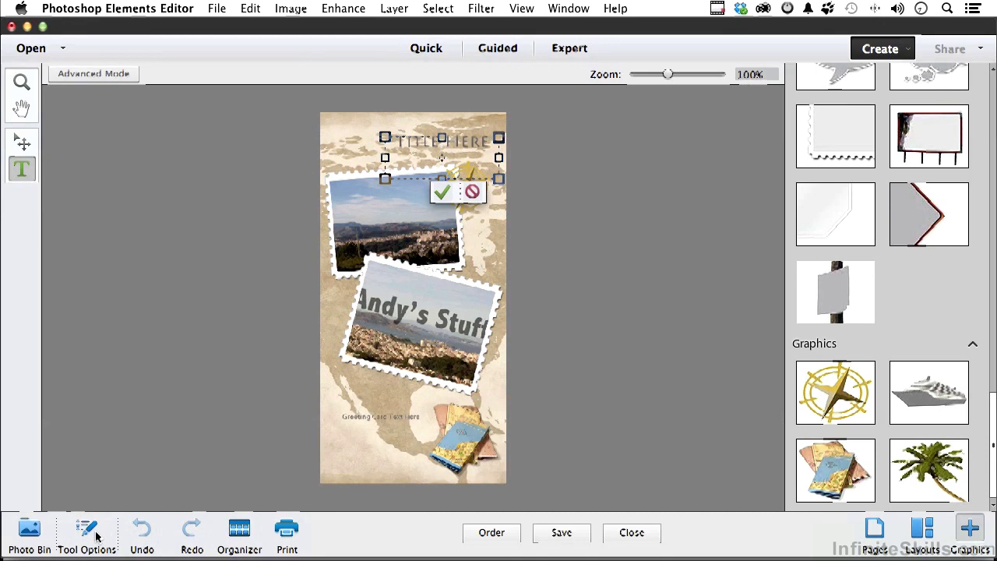
{"action": "left_click", "coordinate": [469, 192]}
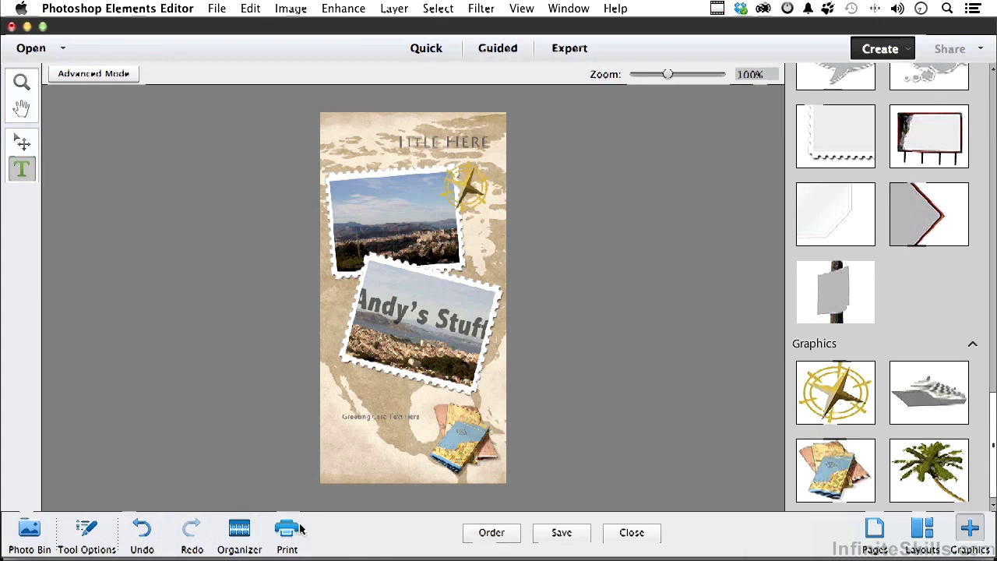
- Send the card to a Shutterfly print order and confirm preparing it
{"action": "left_click", "coordinate": [488, 536]}
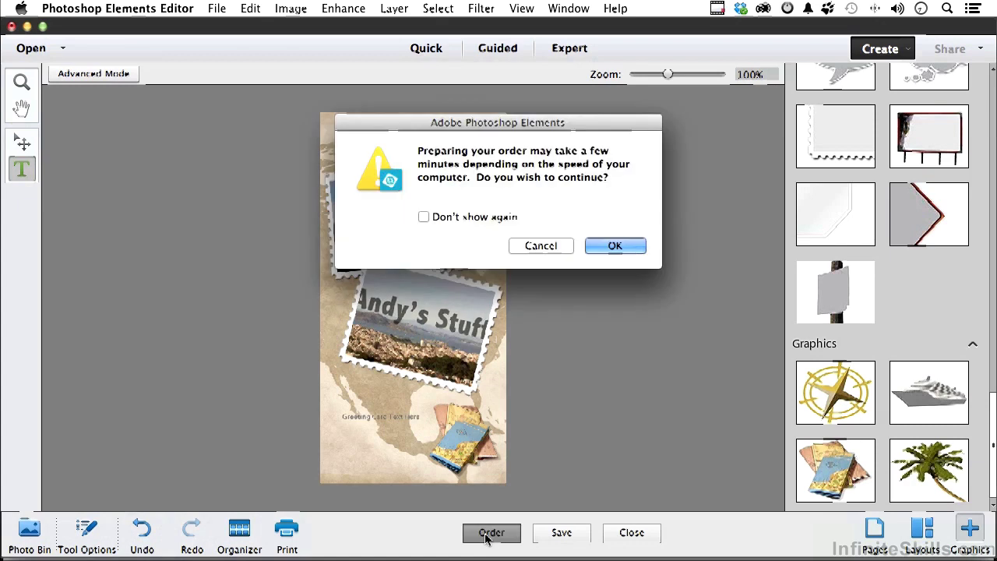
{"action": "left_click", "coordinate": [606, 245]}
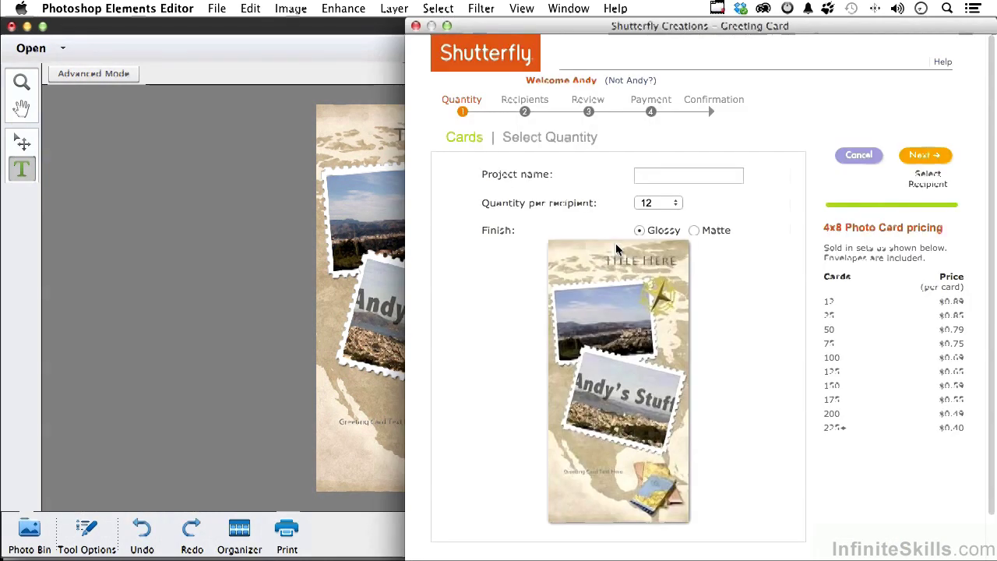
- Name the order 'San Francisco', keep 12 cards per recipient, and choose Matte finish
{"action": "left_click", "coordinate": [663, 178]}
{"action": "type", "text": "San Francisco"}
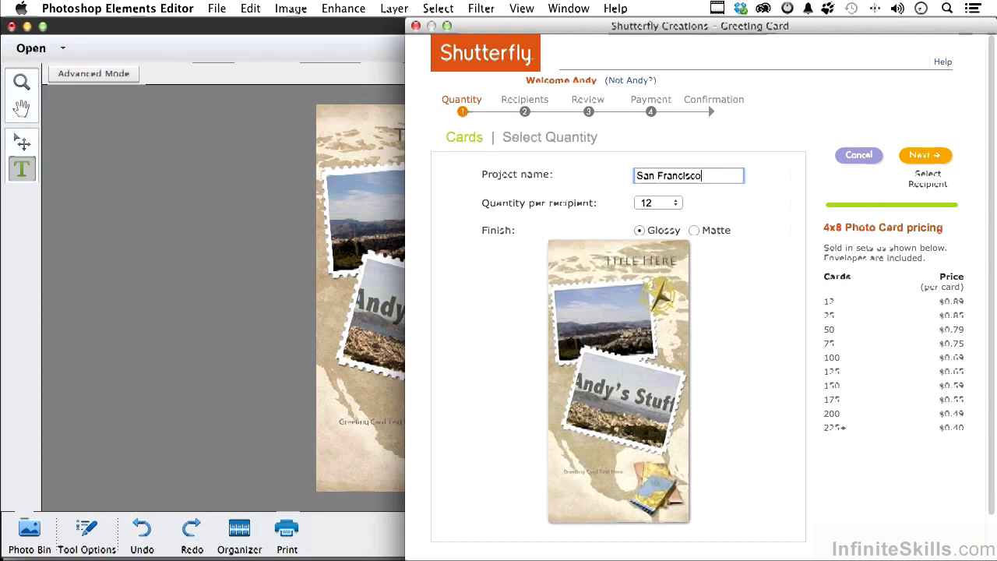
{"action": "left_click", "coordinate": [671, 204]}
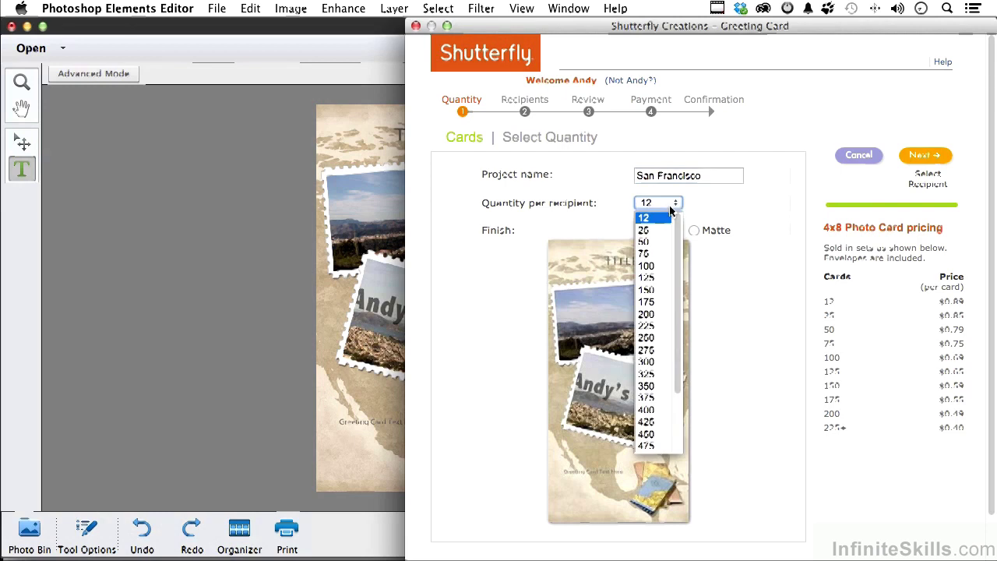
{"action": "scroll", "coordinate": [670, 280], "scroll_direction": "down", "scroll_amount": 3}
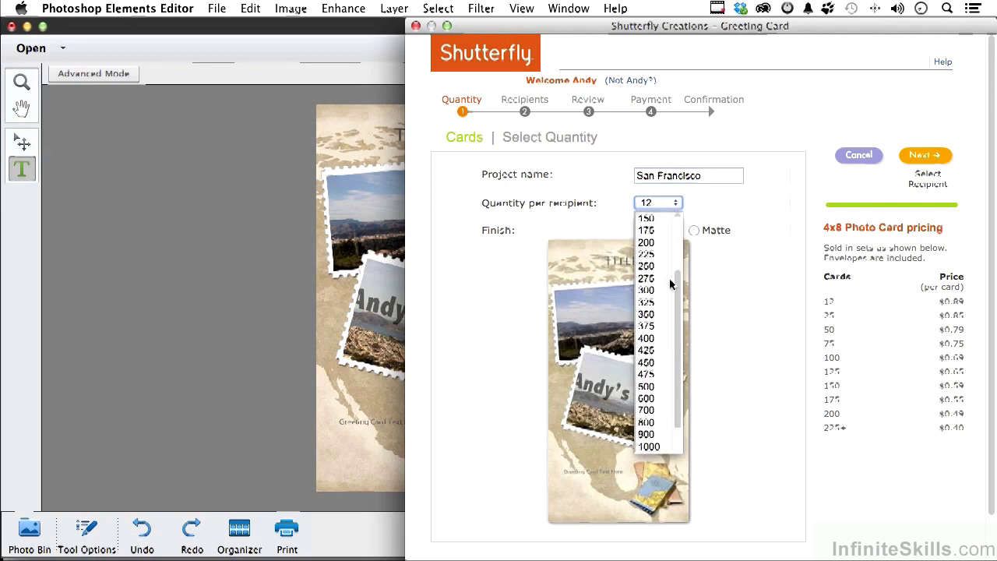
{"action": "scroll", "coordinate": [670, 285], "scroll_direction": "up", "scroll_amount": 3}
{"action": "left_click", "coordinate": [749, 193]}
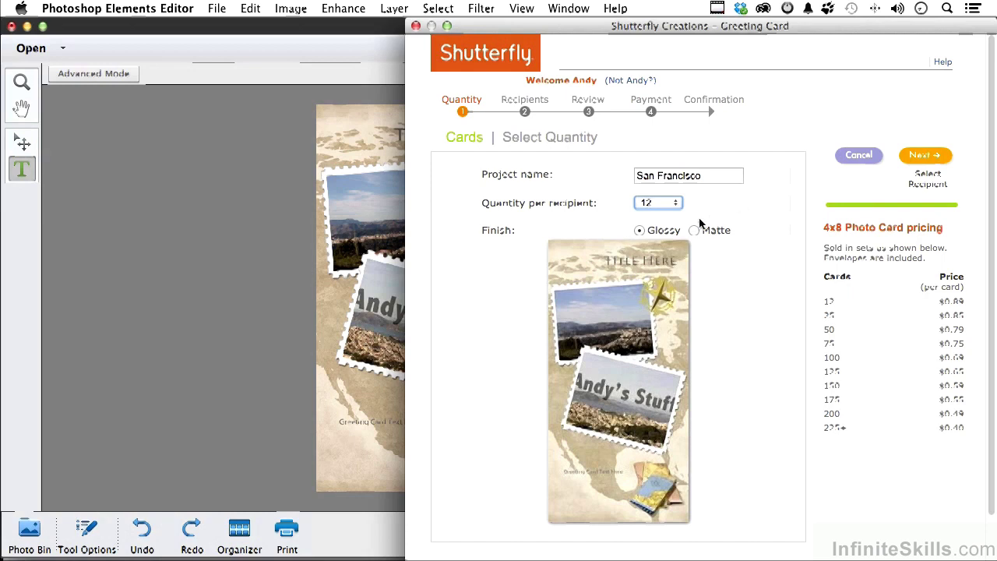
{"action": "left_click", "coordinate": [694, 231]}
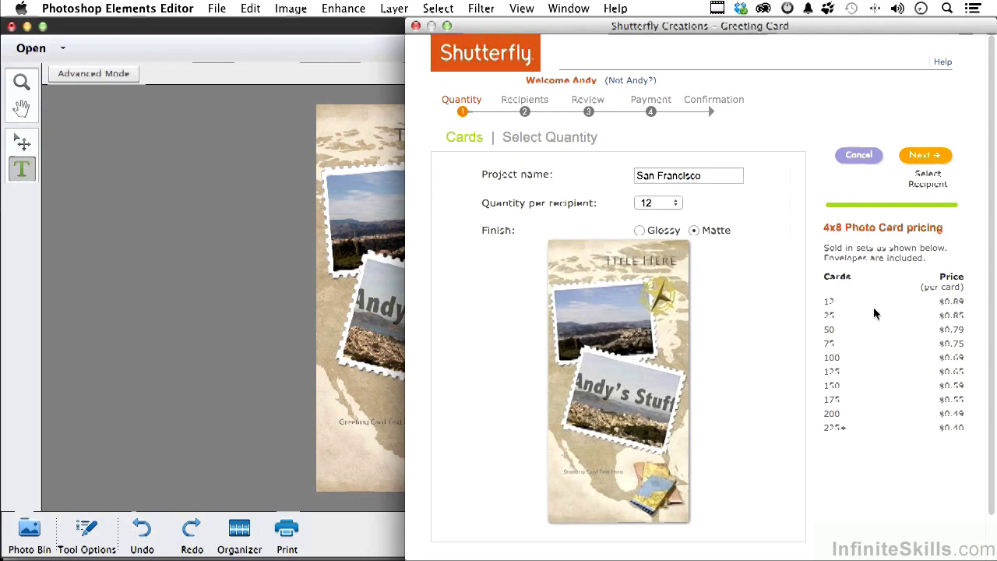
- Step to the recipients page and back, then cancel the Shutterfly card order
{"action": "left_click", "coordinate": [923, 156]}
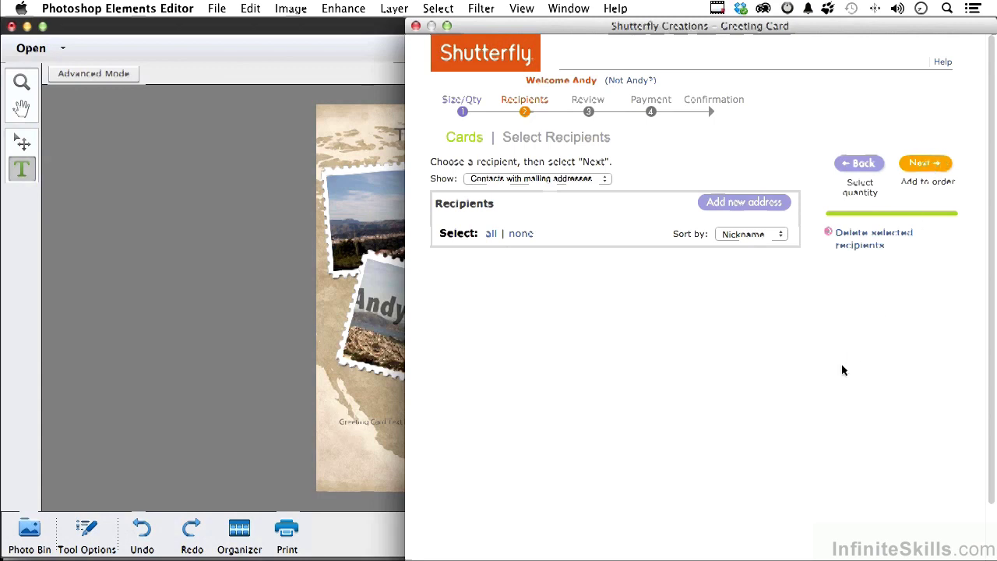
{"action": "left_click", "coordinate": [867, 165]}
{"action": "left_click", "coordinate": [859, 155]}
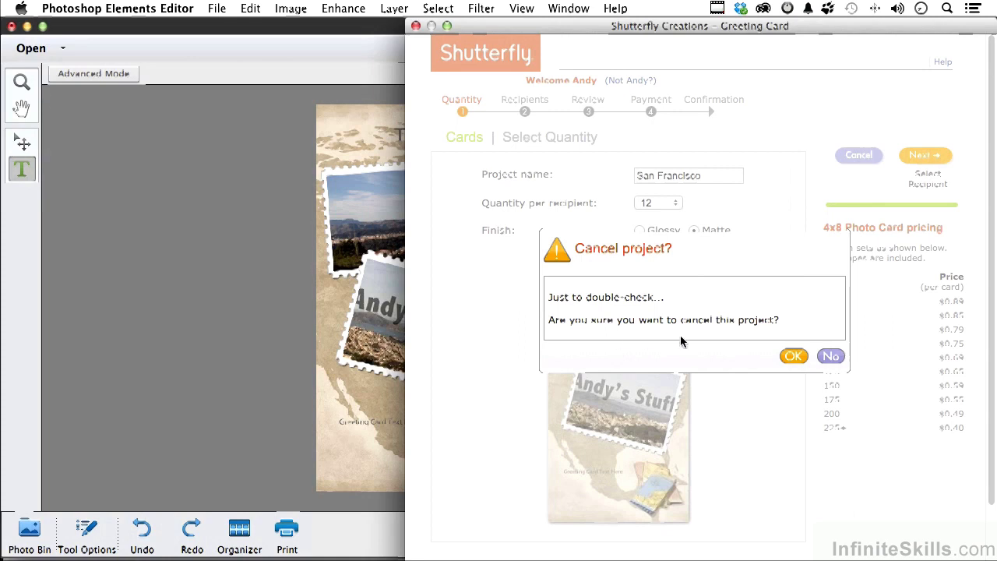
{"action": "left_click", "coordinate": [792, 358]}
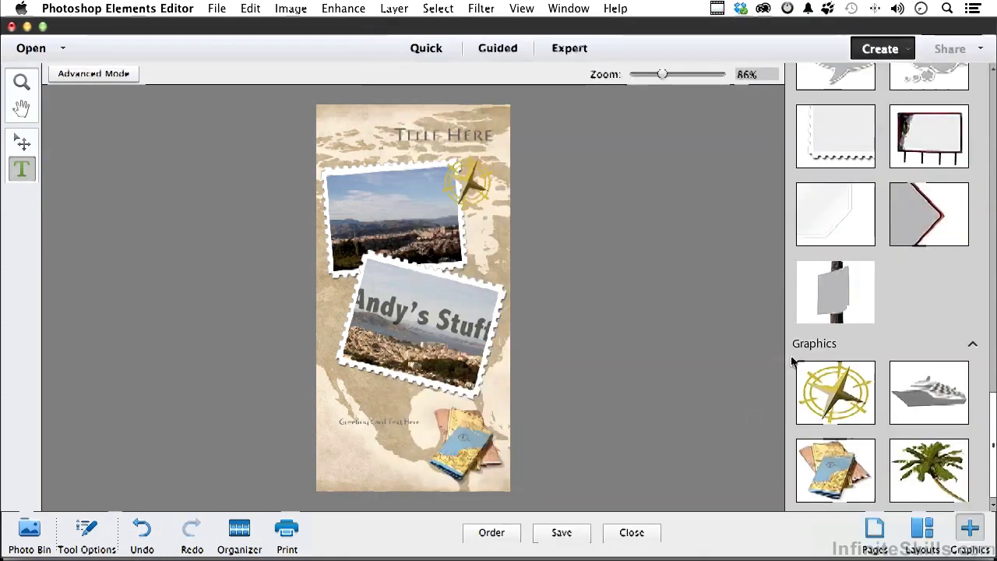